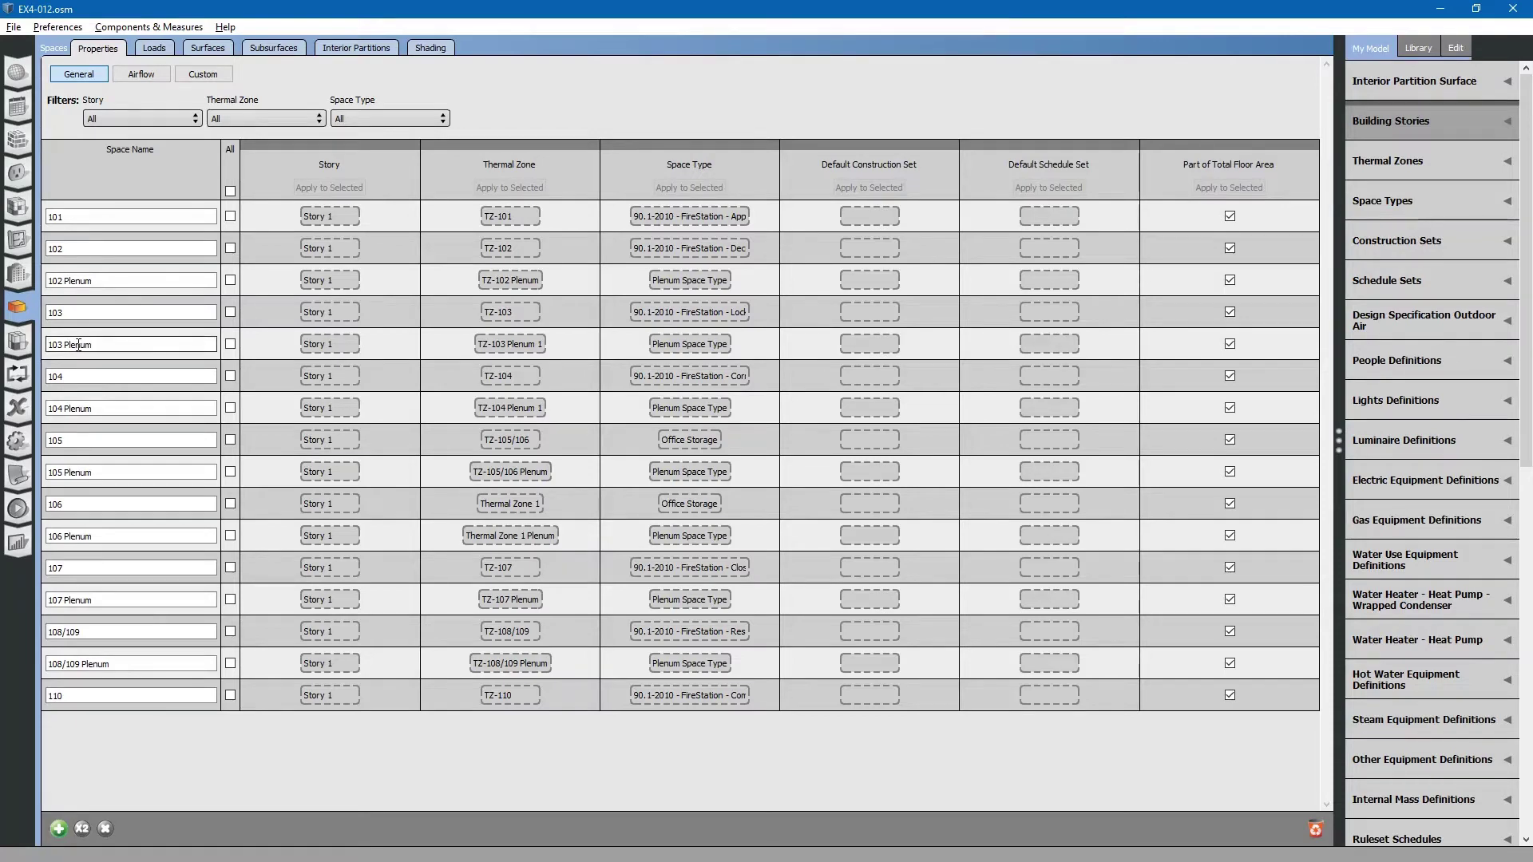
Open the Thermal Zones grid for EX4-012.osm to list all 16 zones.
{"action": "left_click", "coordinate": [17, 341]}
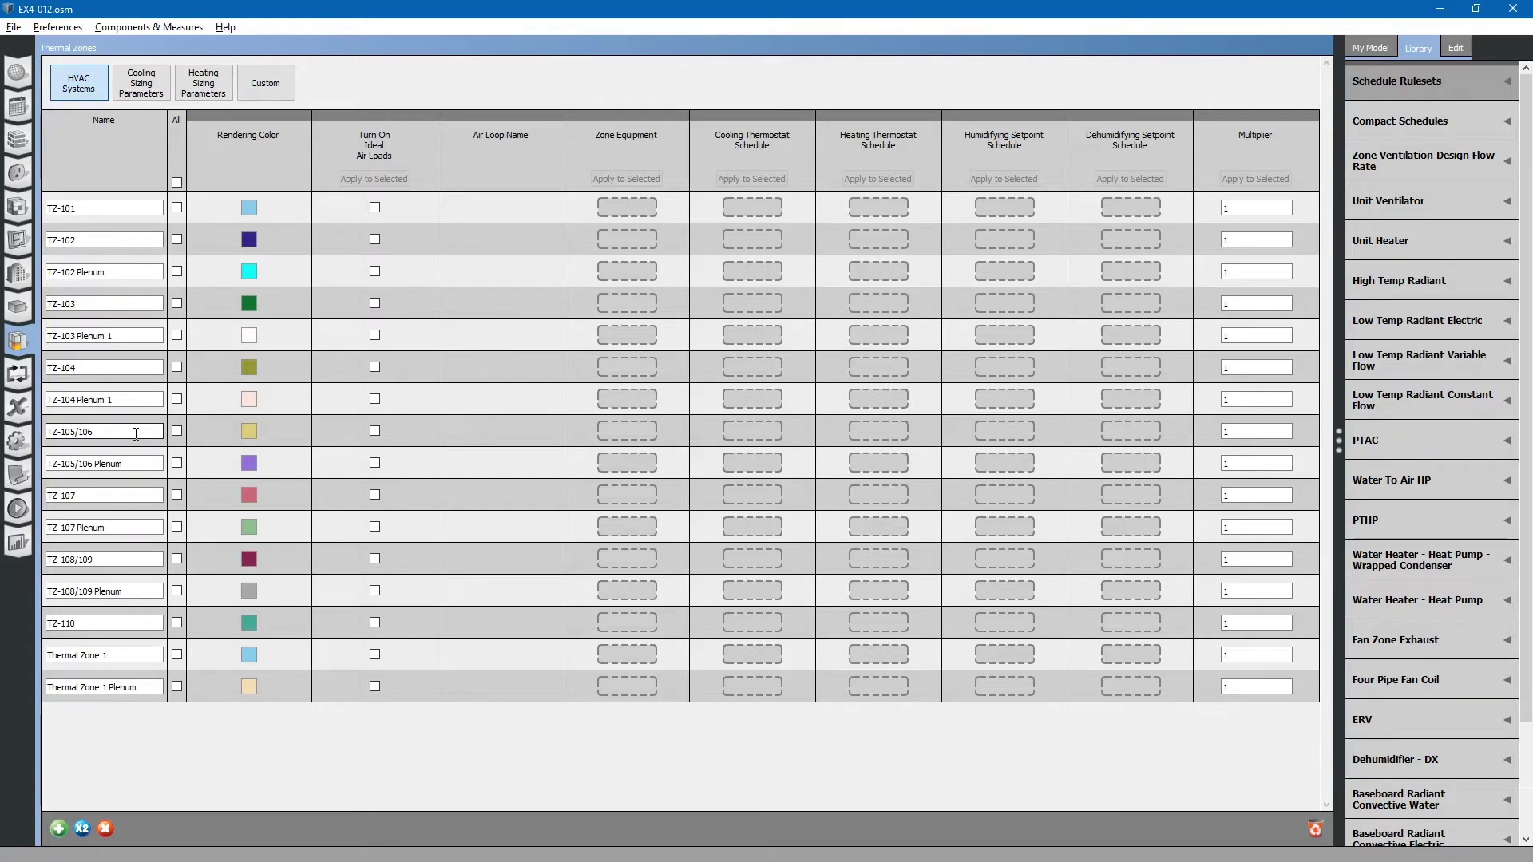
Shorten TZ-105/106 and TZ-105/106 Plenum to TZ-105 and TZ-105 Plenum.
{"action": "left_click", "coordinate": [126, 433]}
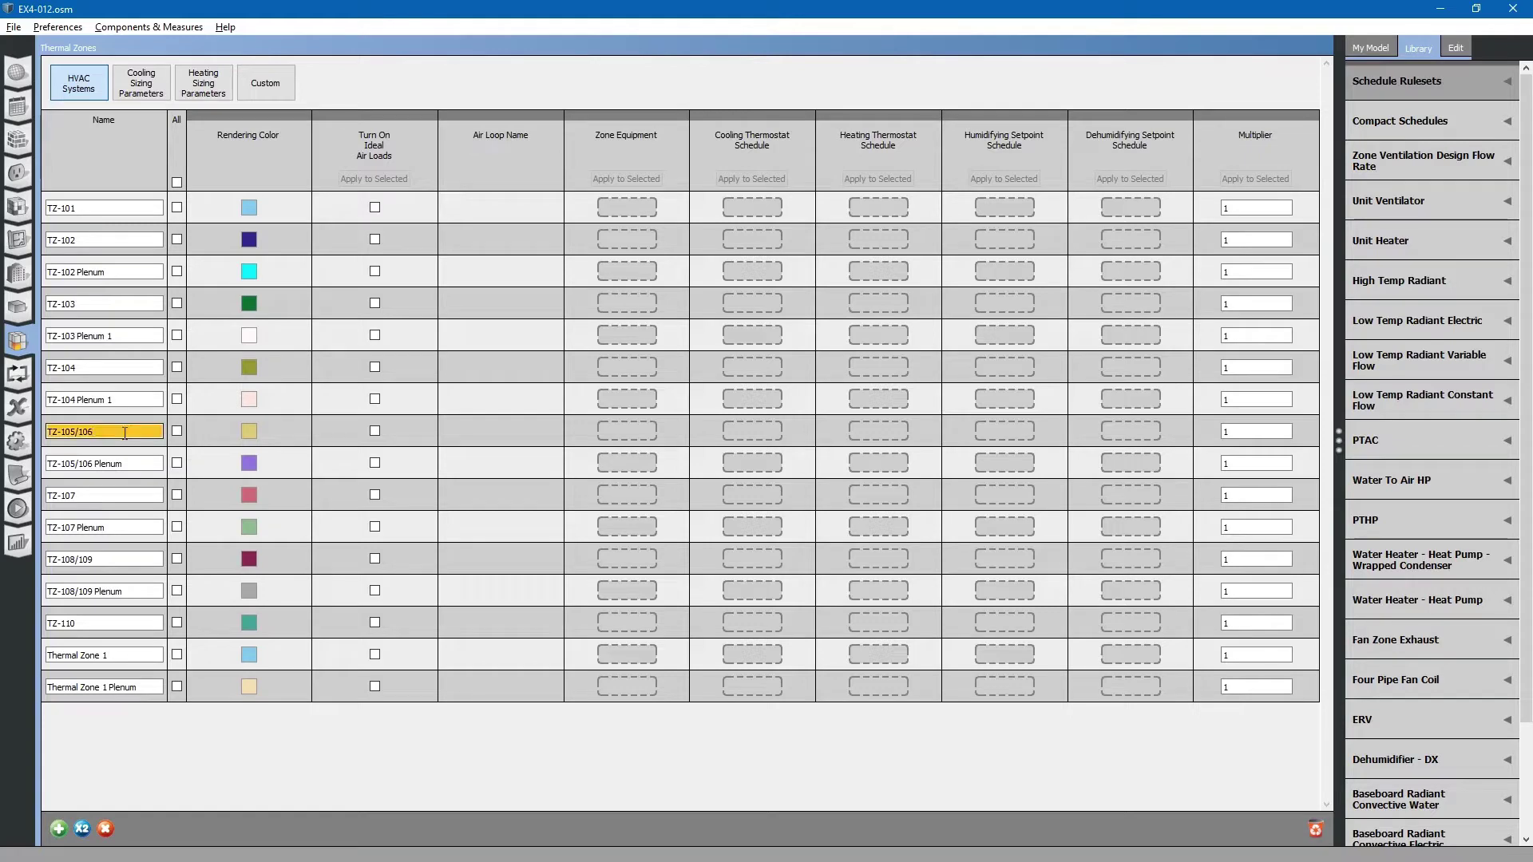
{"action": "key", "text": "BackSpace"}
{"action": "key", "text": "BackSpace"}
{"action": "key", "text": "BackSpace"}
{"action": "key", "text": "BackSpace"}
{"action": "left_click", "coordinate": [99, 463]}
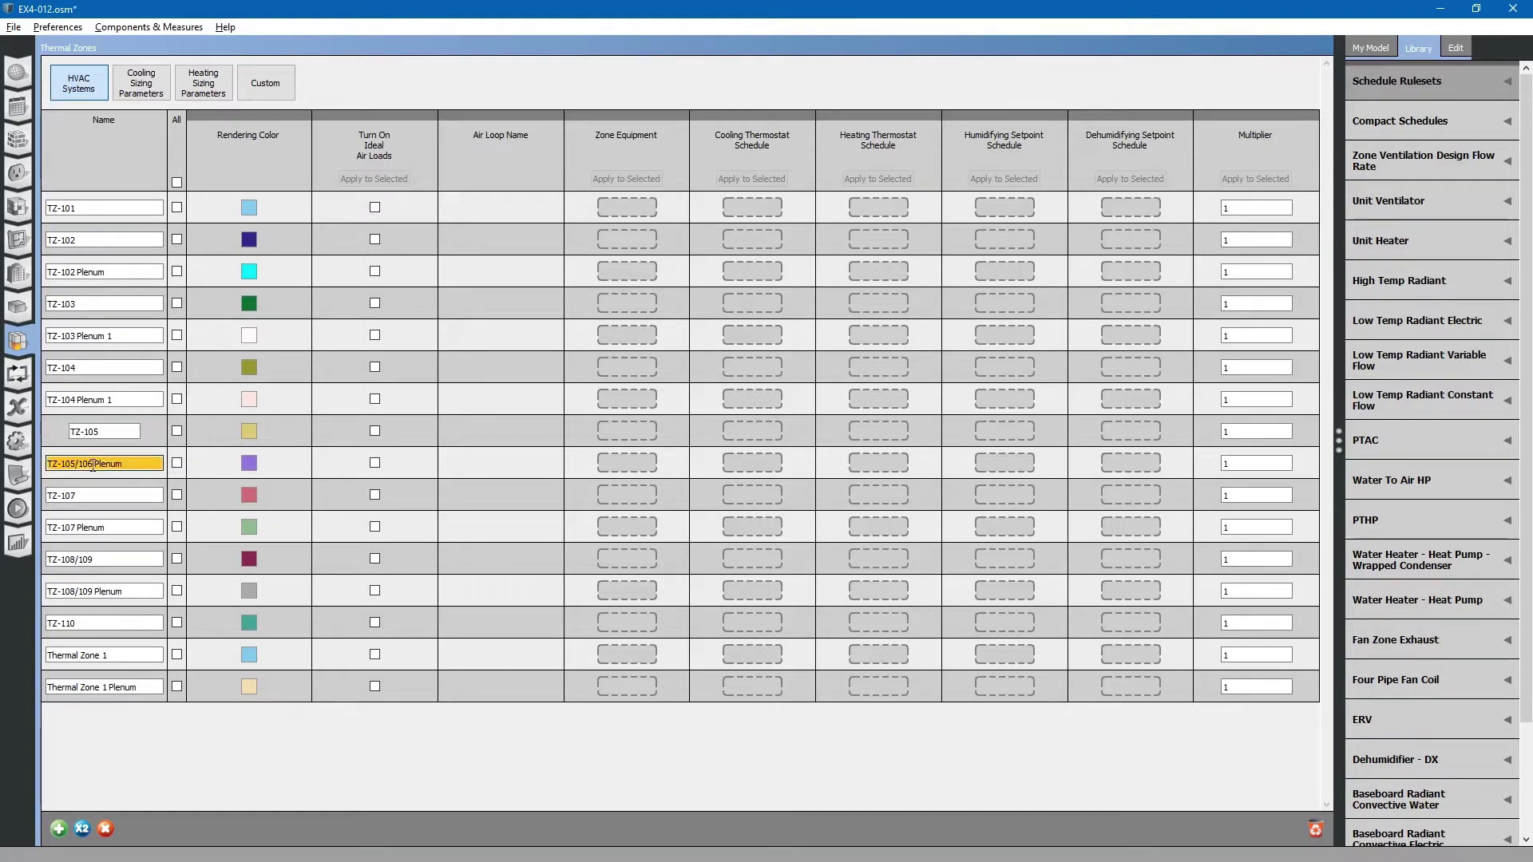
{"action": "key", "text": "BackSpace"}
{"action": "key", "text": "BackSpace"}
{"action": "key", "text": "BackSpace"}
{"action": "key", "text": "BackSpace"}
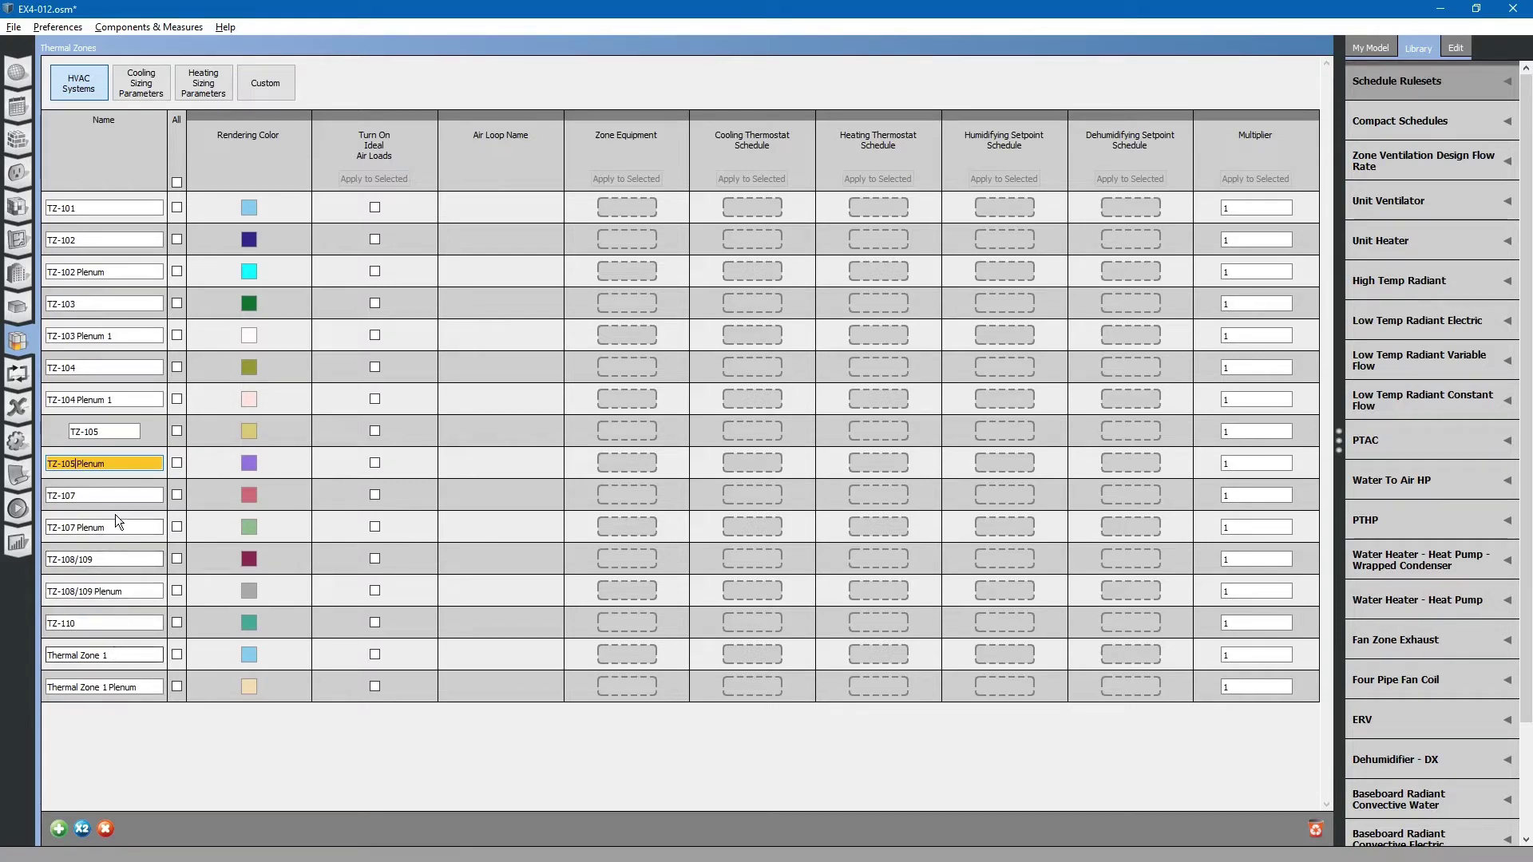
Rename Thermal Zone 1 and Thermal Zone 1 Plenum to TZ-106 and TZ-106 Plenum.
{"action": "left_click", "coordinate": [119, 438]}
{"action": "left_click_drag", "start_coordinate": [118, 439], "coordinate": [67, 431]}
{"action": "key", "text": "ctrl+c"}
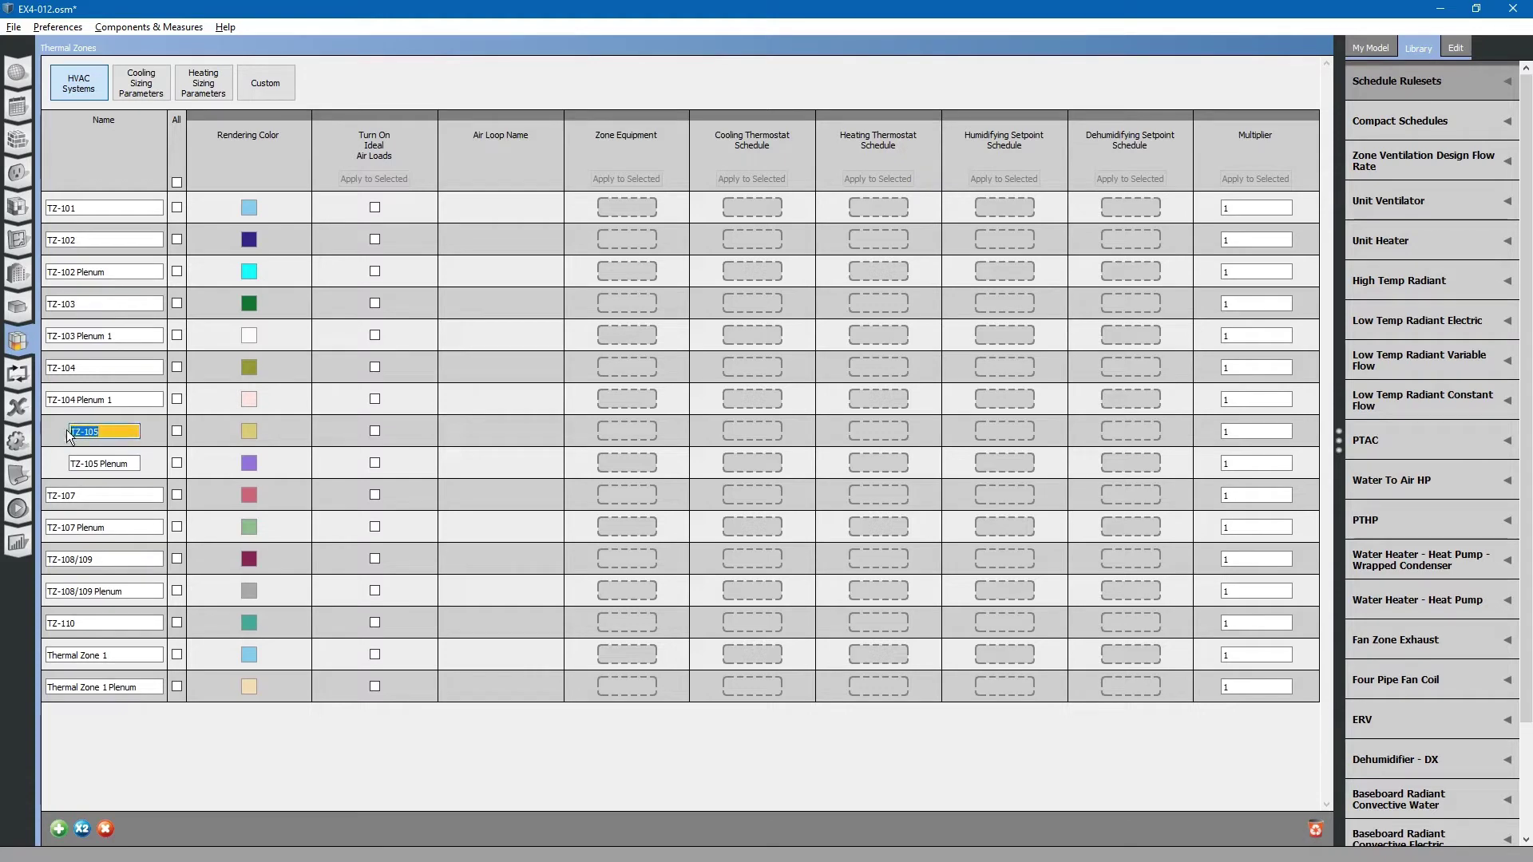
{"action": "left_click_drag", "start_coordinate": [48, 654], "coordinate": [125, 627]}
{"action": "key", "text": "ctrl+v"}
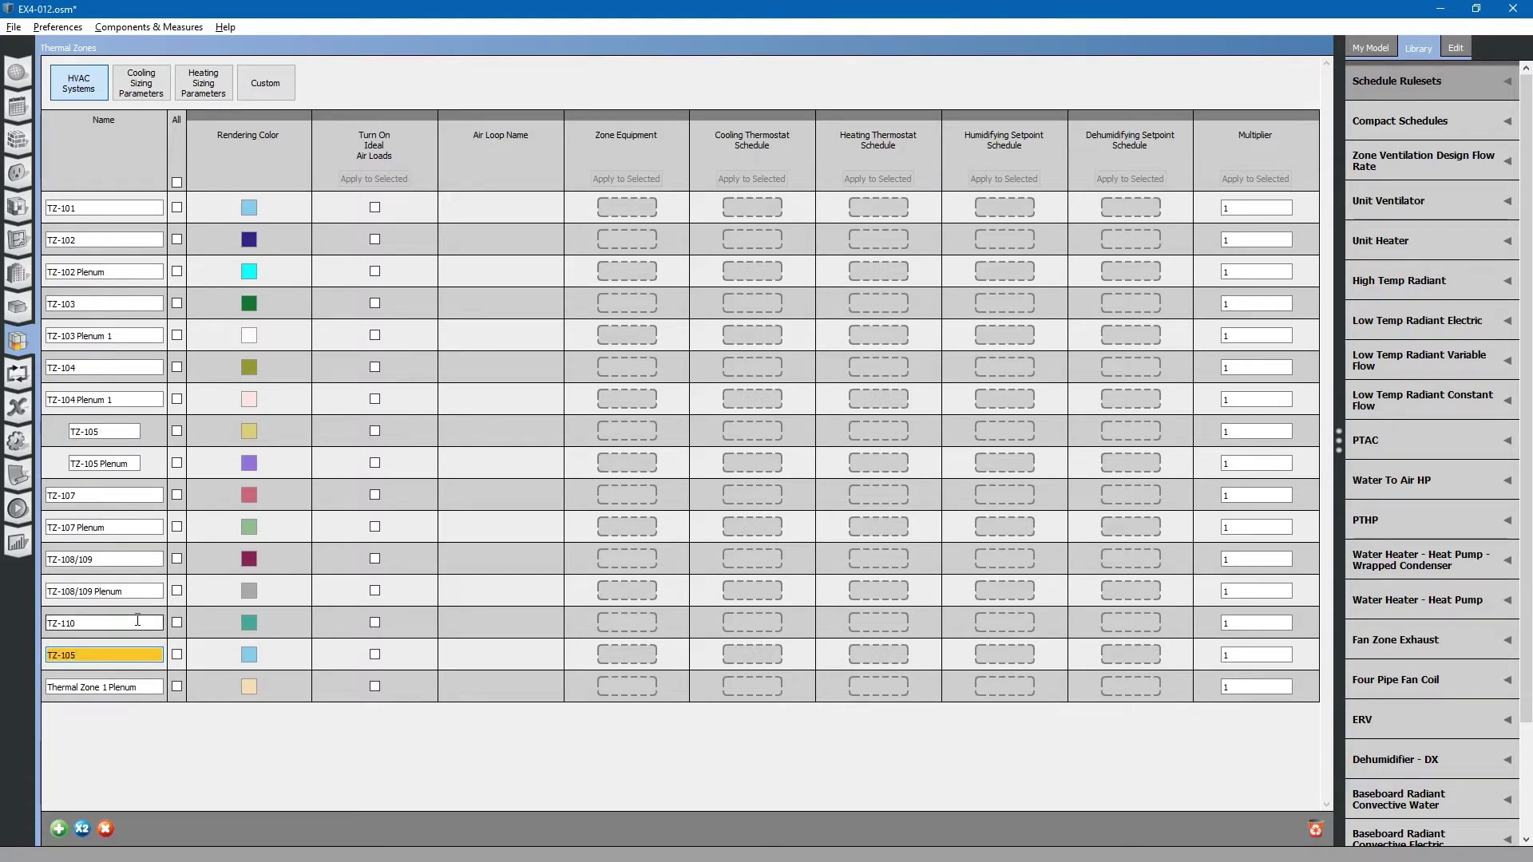
{"action": "key", "text": "BackSpace"}
{"action": "type", "text": "6"}
{"action": "left_click_drag", "start_coordinate": [78, 655], "coordinate": [26, 651]}
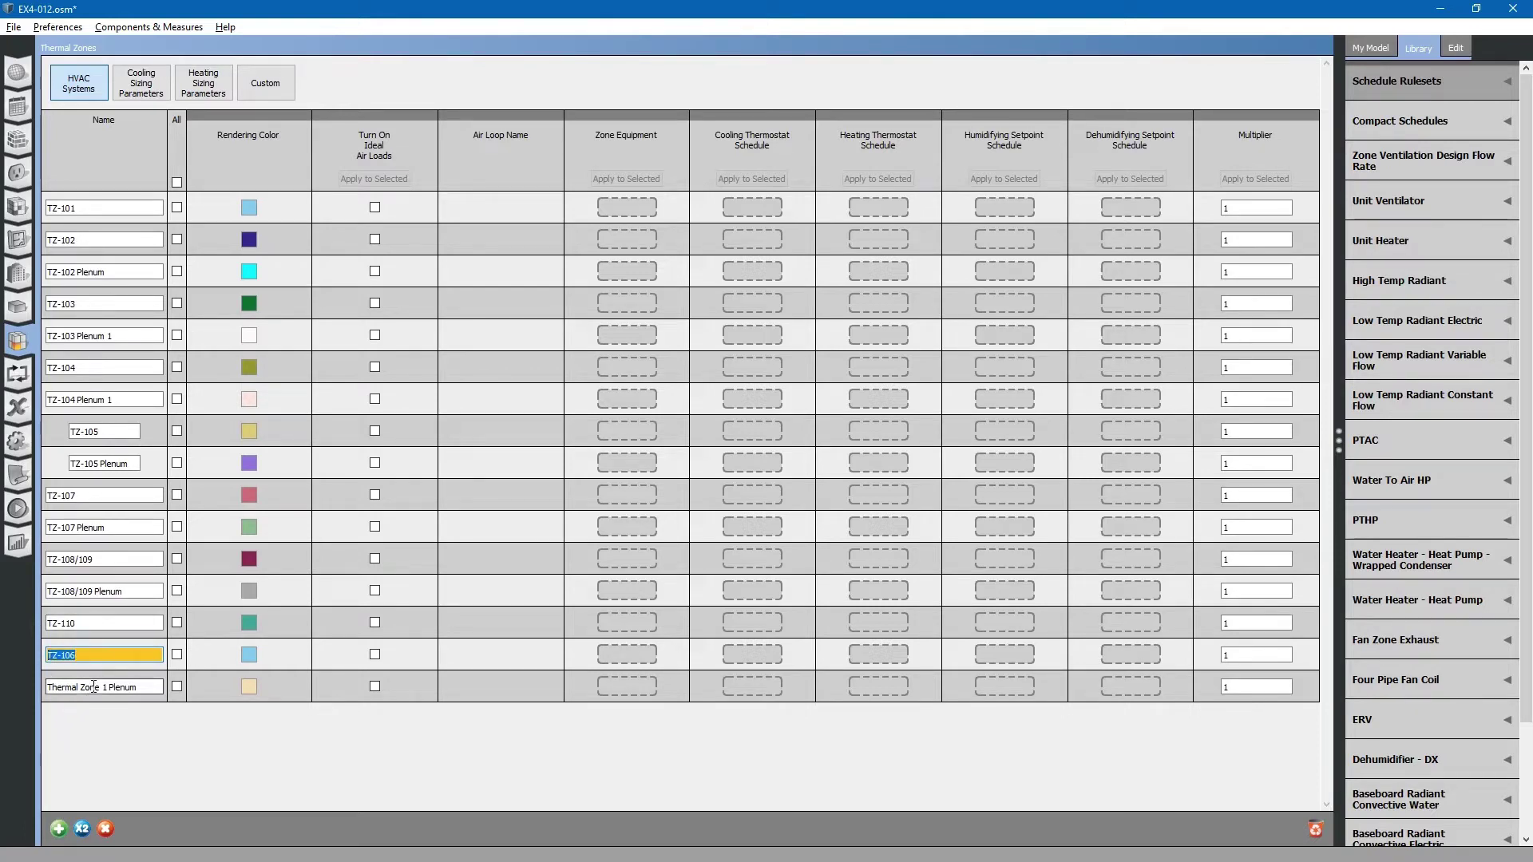
{"action": "left_click_drag", "start_coordinate": [107, 686], "coordinate": [20, 684]}
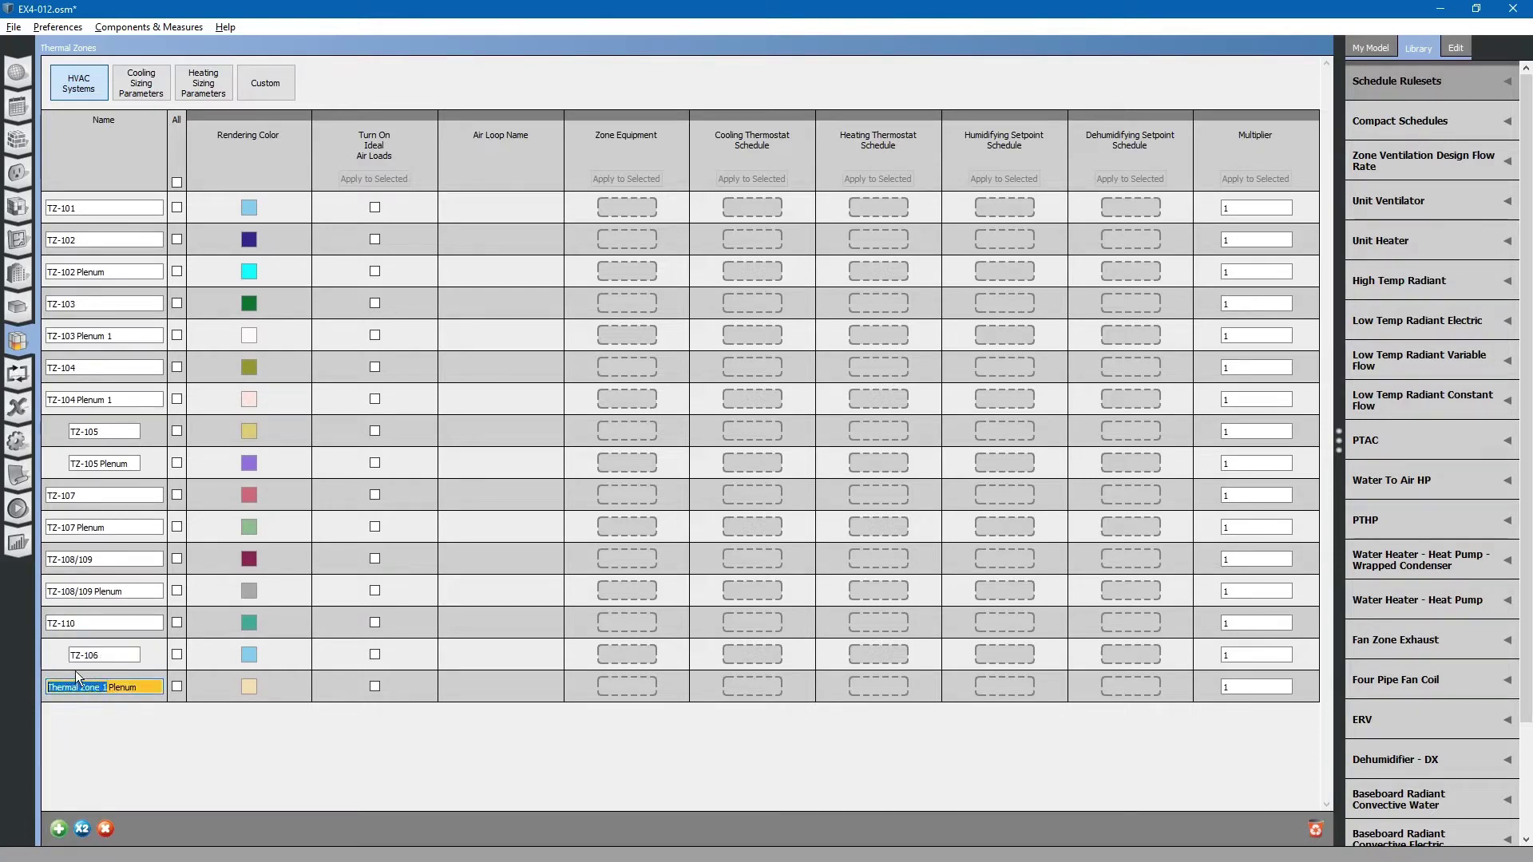
{"action": "type", "text": "TZ-106"}
{"action": "left_click", "coordinate": [130, 495]}
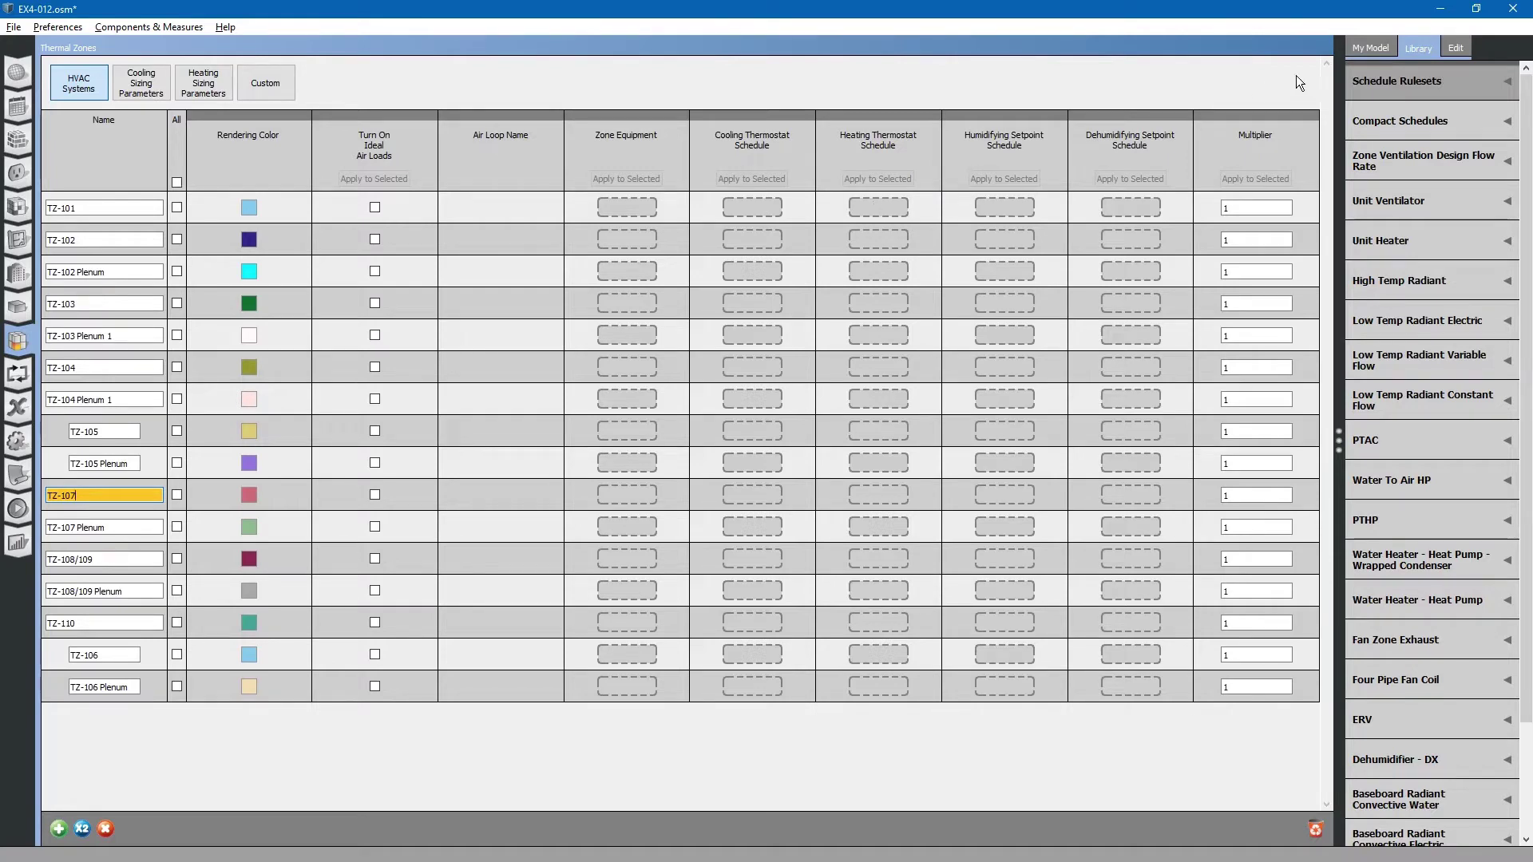
Assign the CLG HVAC ruleset schedule as TZ-102's cooling thermostat schedule.
{"action": "left_click", "coordinate": [1364, 46]}
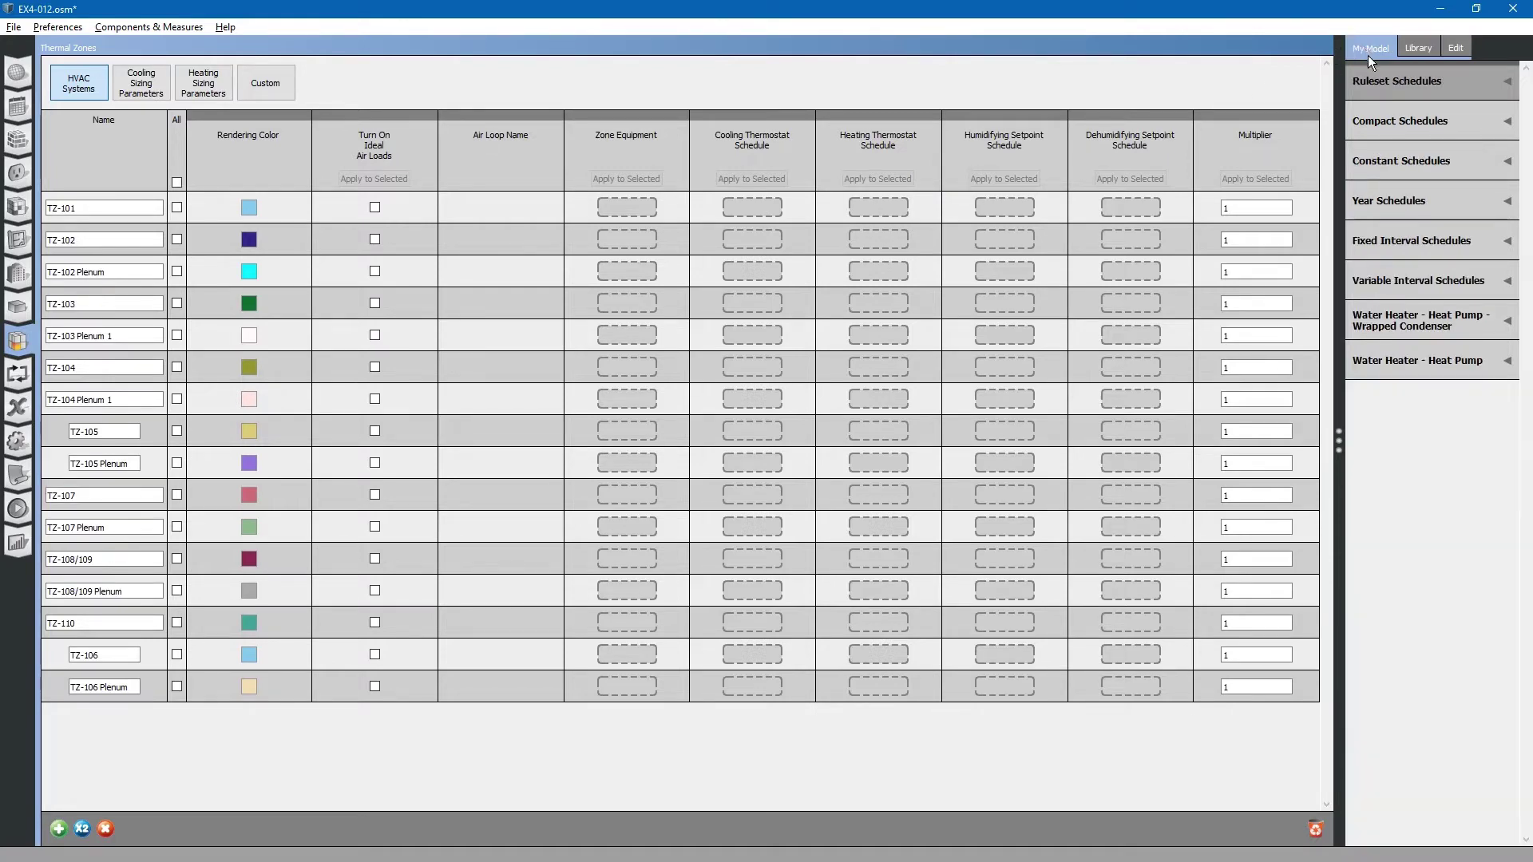
{"action": "left_click", "coordinate": [1374, 84]}
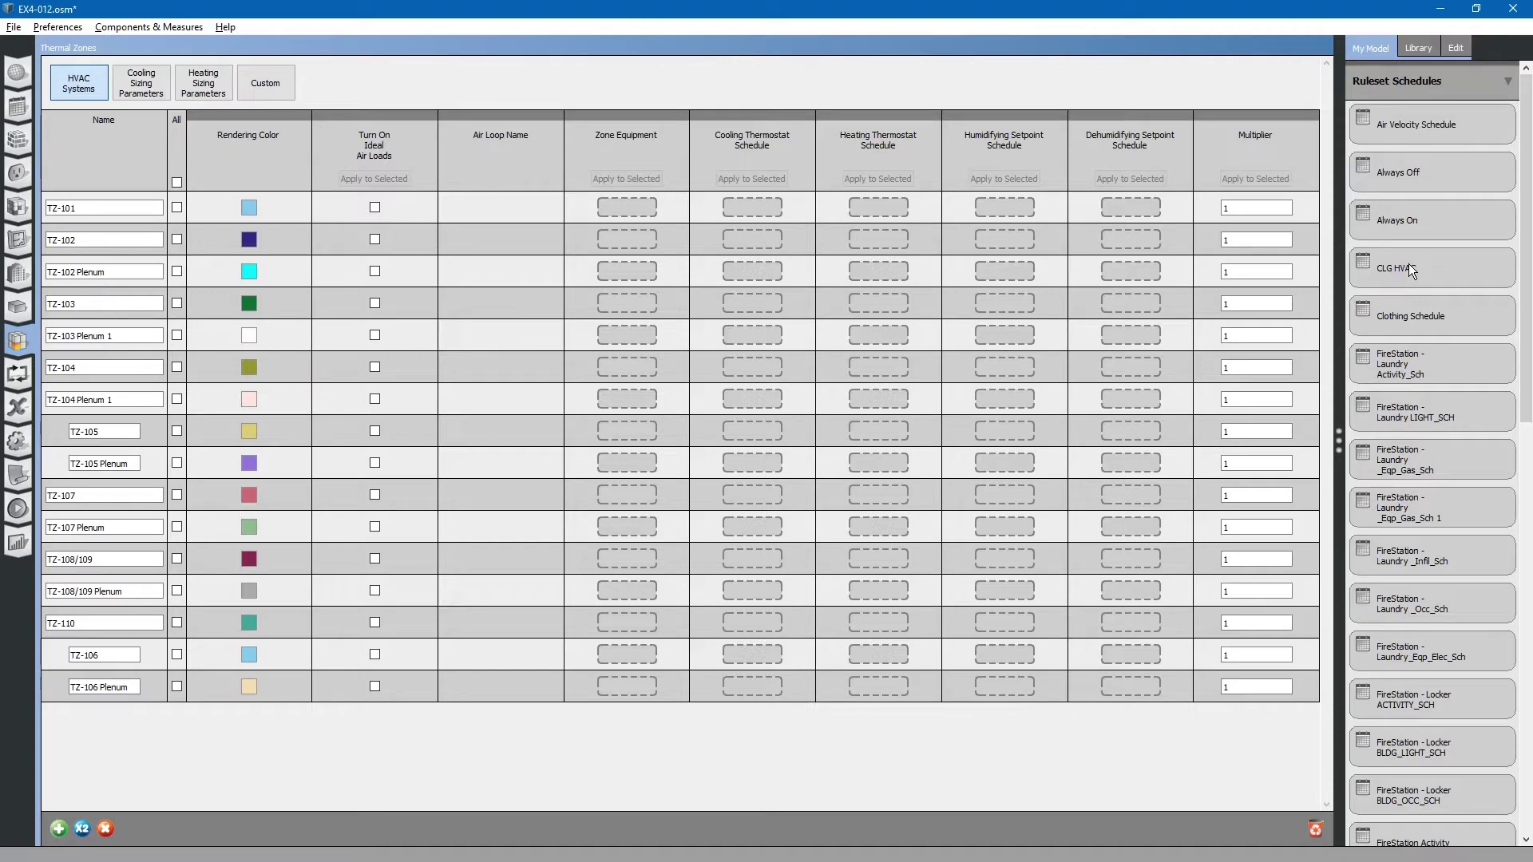
{"action": "left_click_drag", "start_coordinate": [1408, 263], "coordinate": [758, 242]}
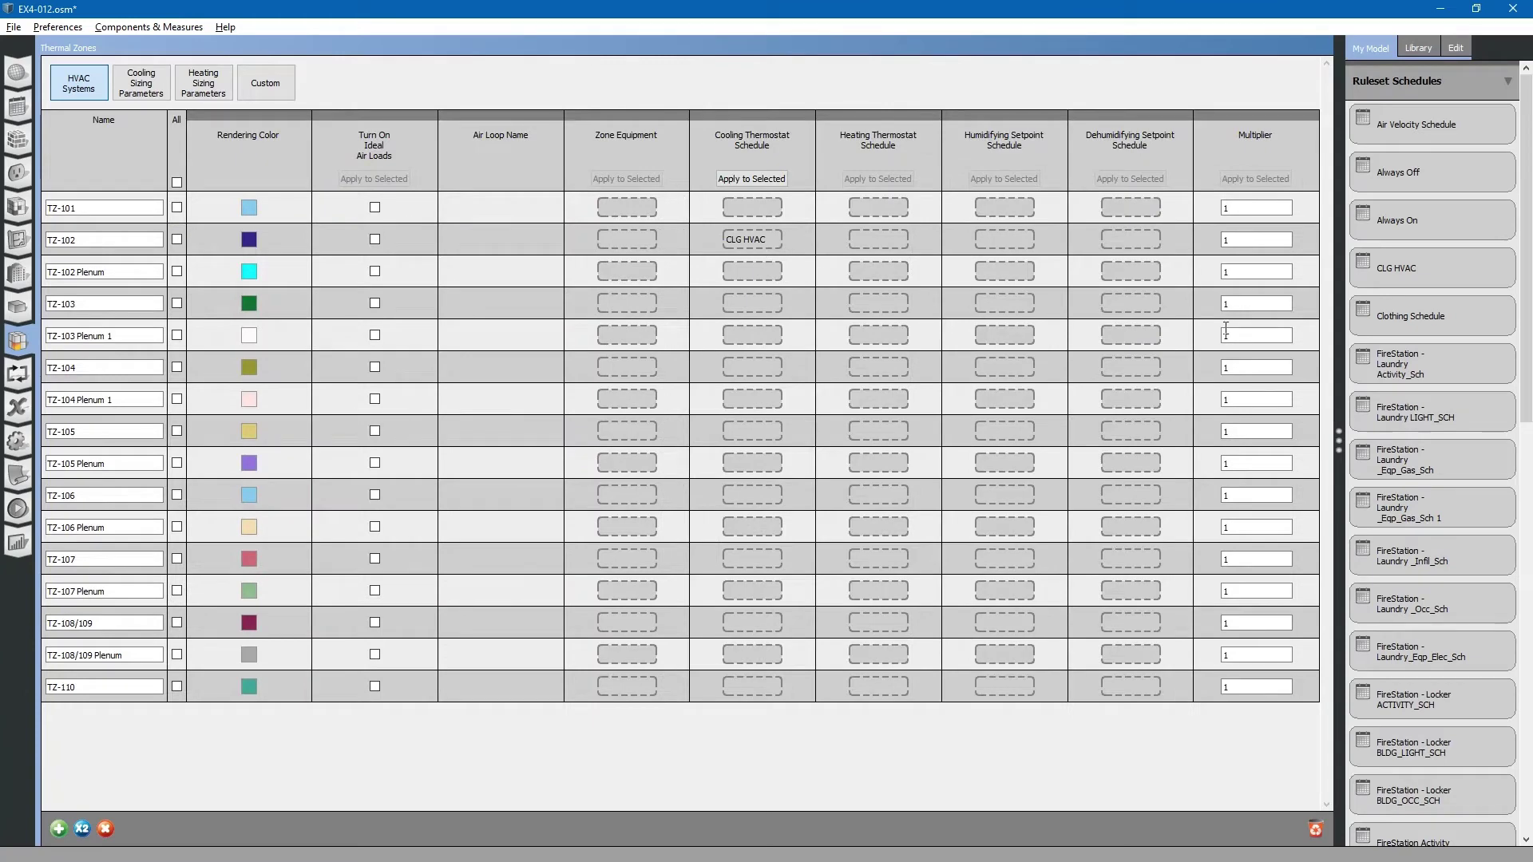
Assign HTG HVAC as TZ-102's heating schedule and HTG Freeze Prot STPT as TZ-101's heating schedule.
{"action": "scroll", "coordinate": [1427, 380], "scroll_direction": "down", "scroll_amount": 3}
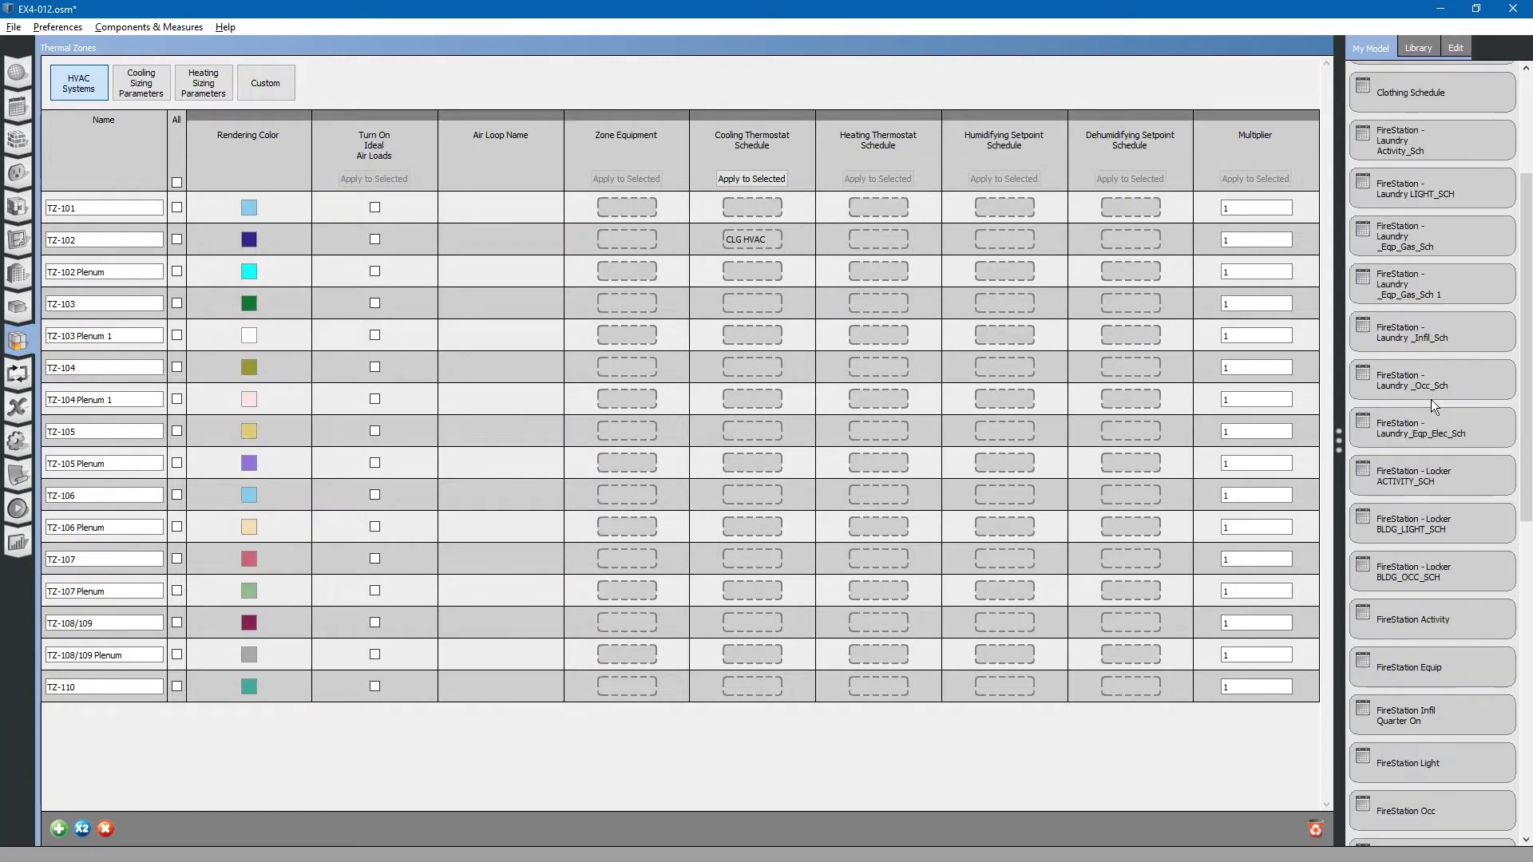
{"action": "scroll", "coordinate": [1429, 613], "scroll_direction": "down", "scroll_amount": 6}
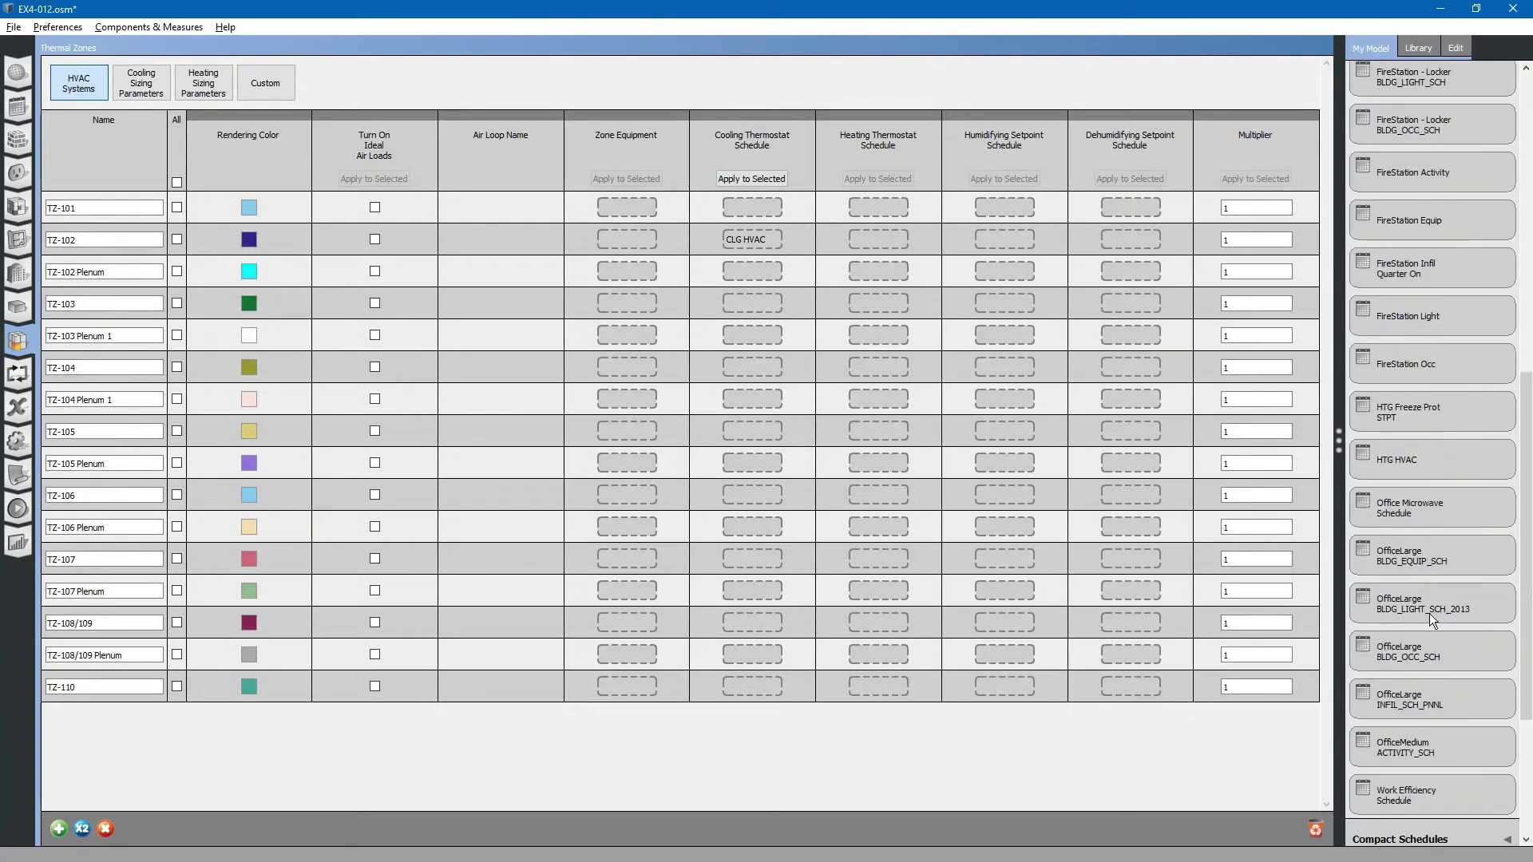
{"action": "left_click_drag", "start_coordinate": [1406, 456], "coordinate": [884, 238]}
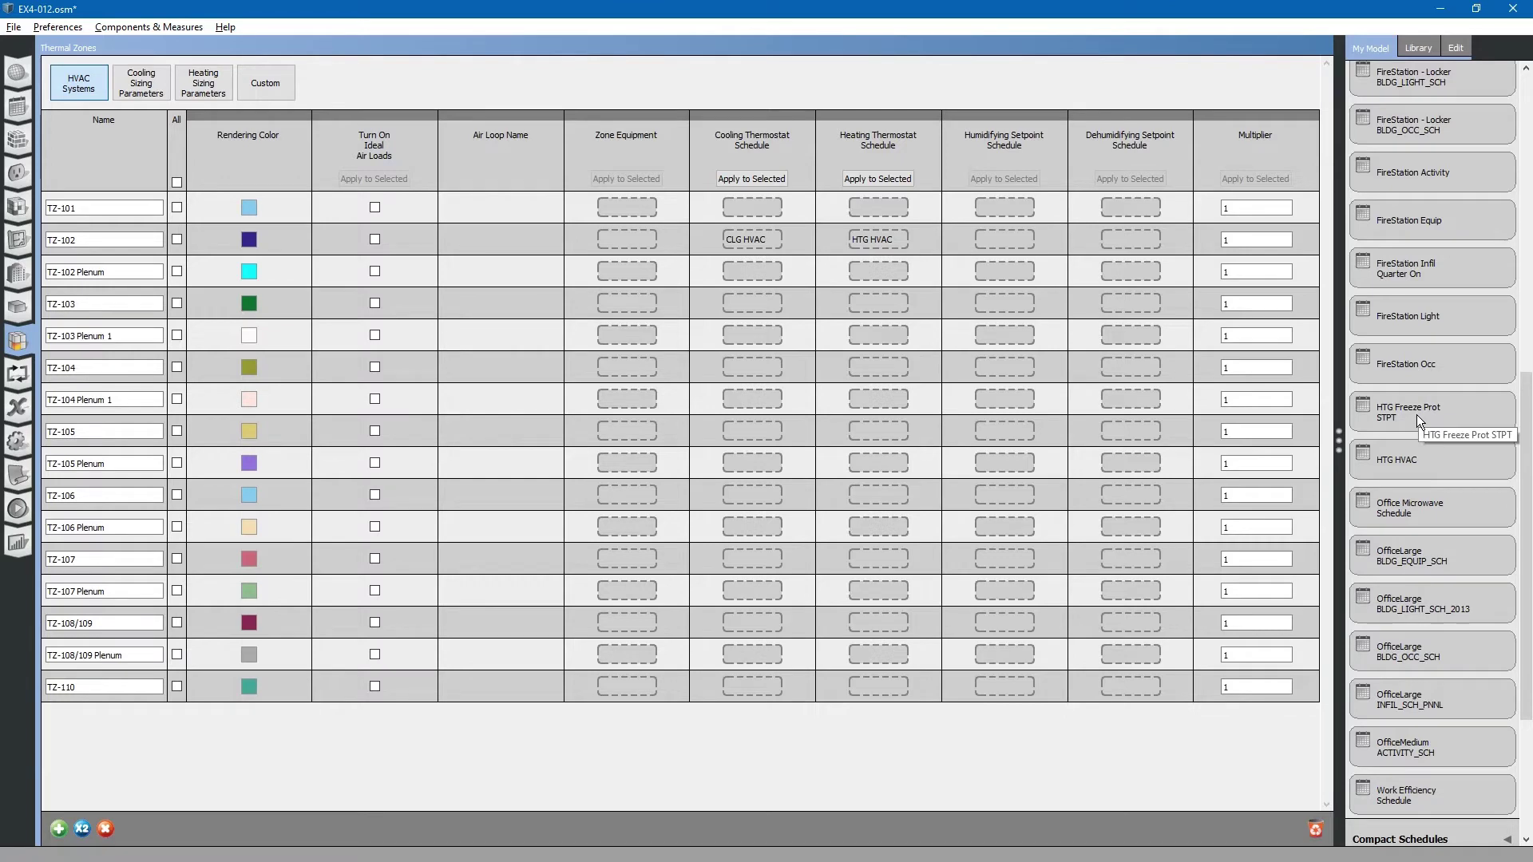
{"action": "left_click_drag", "start_coordinate": [1416, 415], "coordinate": [884, 208]}
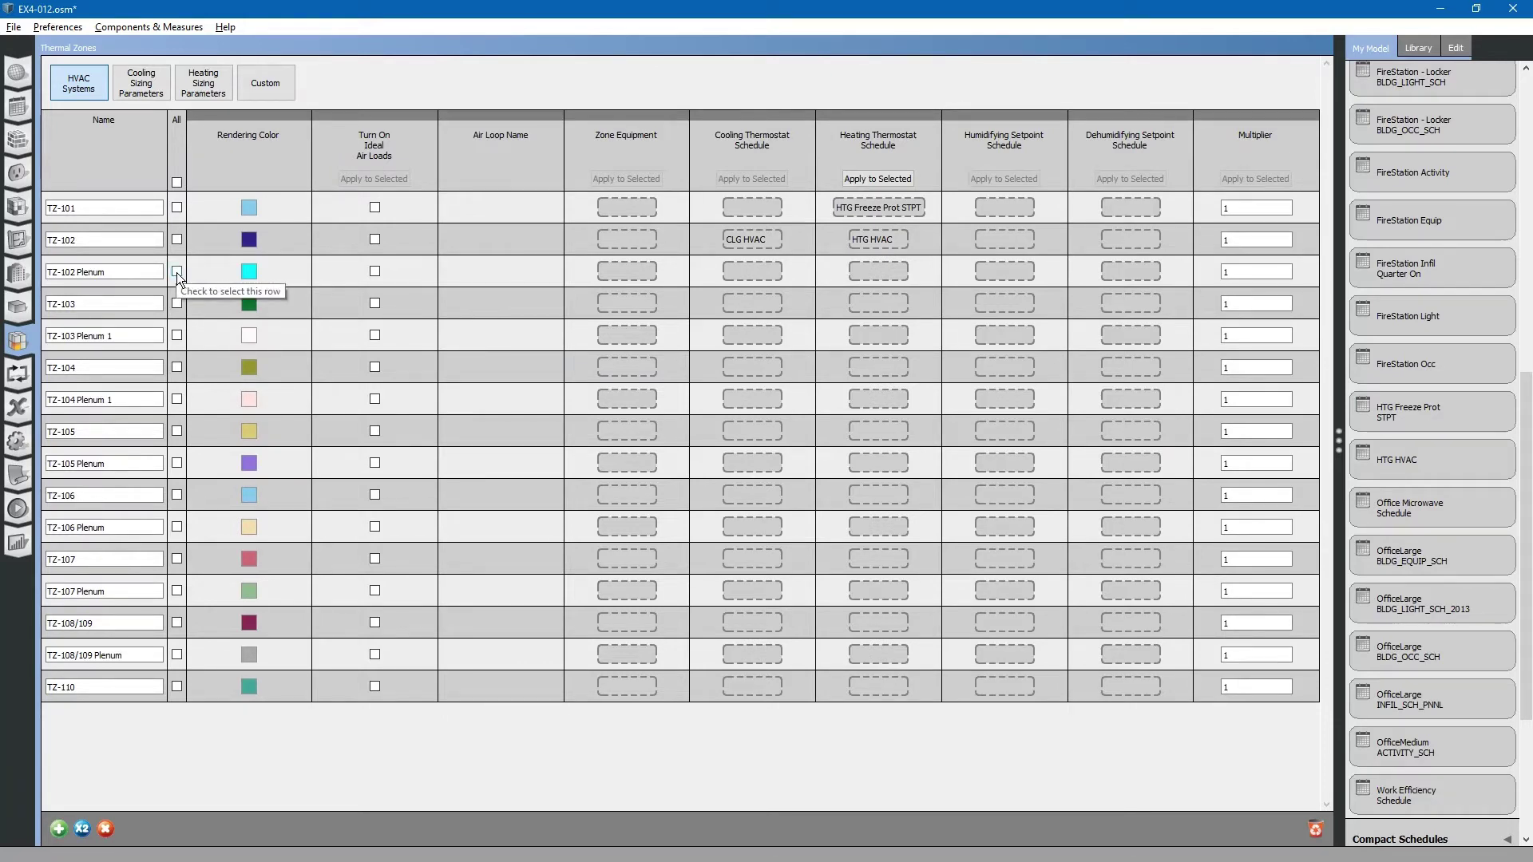
Check TZ-103, TZ-104, TZ-105, TZ-106, TZ-107, TZ-108/109 and TZ-110 in the All column.
{"action": "left_click", "coordinate": [176, 305]}
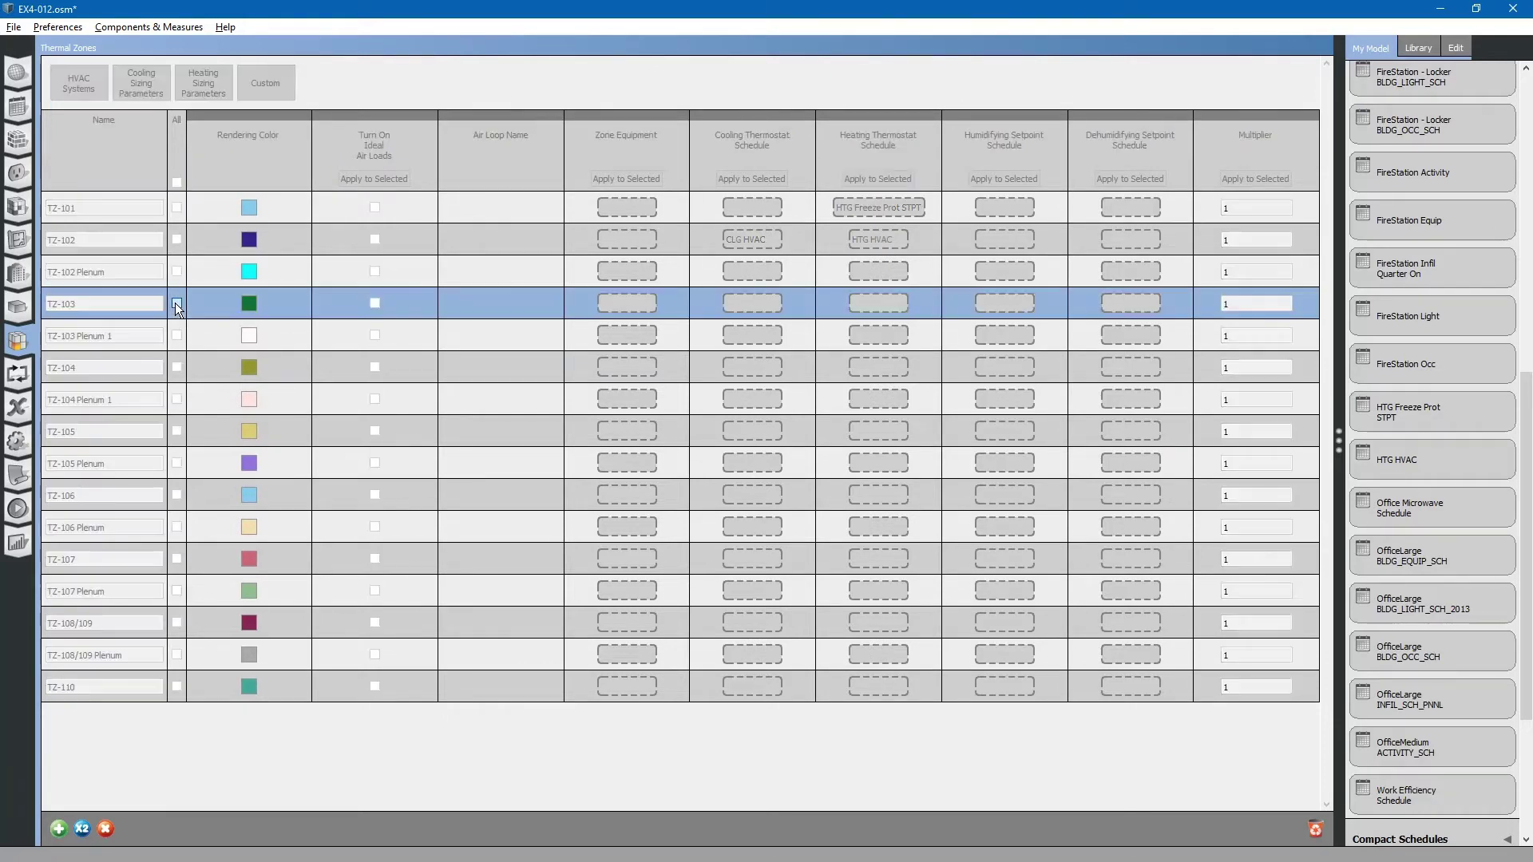
{"action": "left_click", "coordinate": [176, 369]}
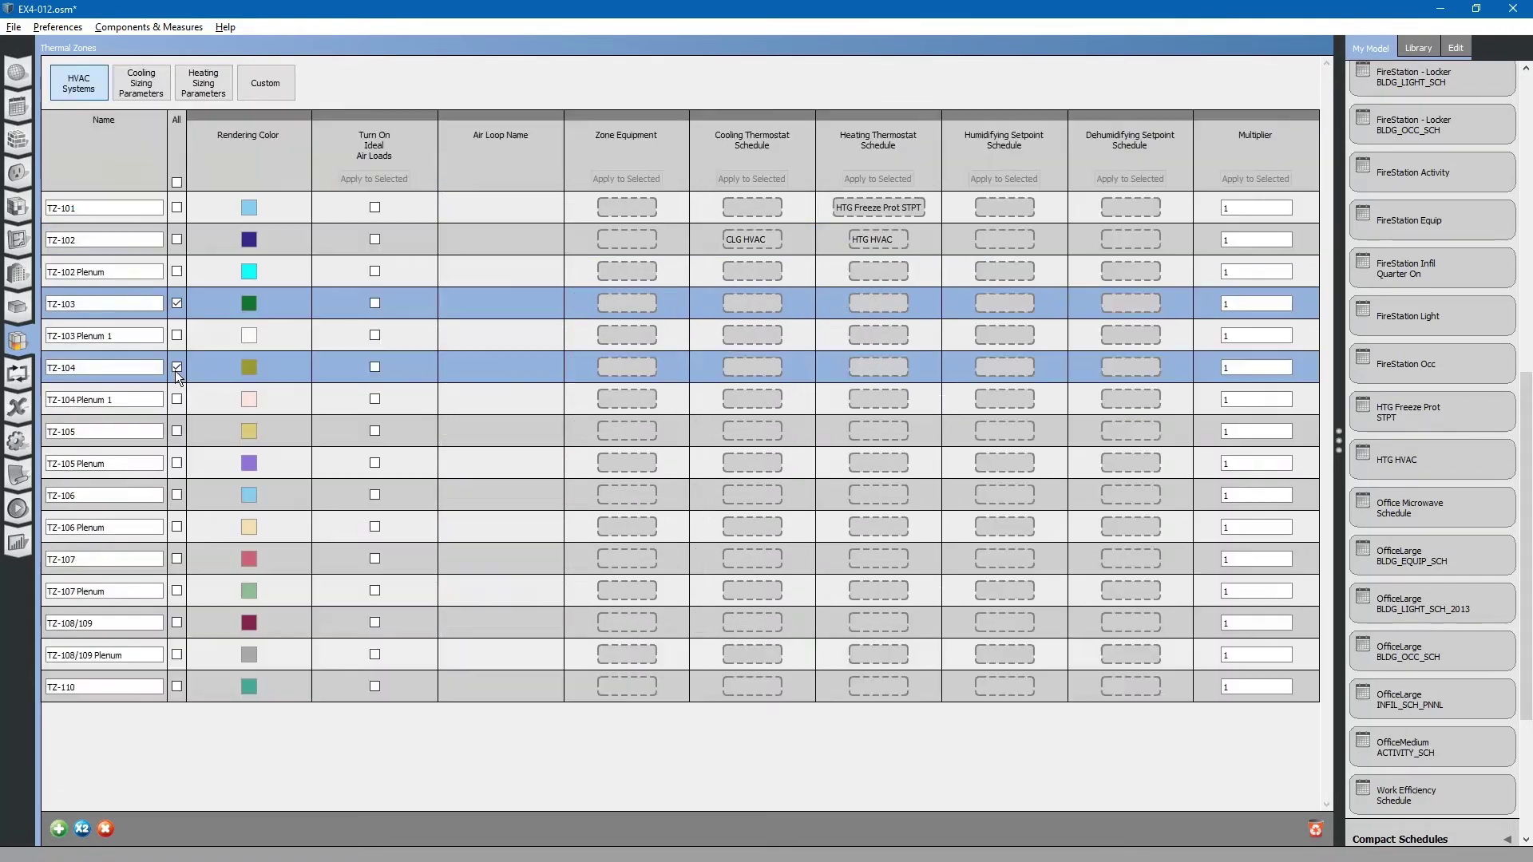
{"action": "left_click", "coordinate": [179, 429]}
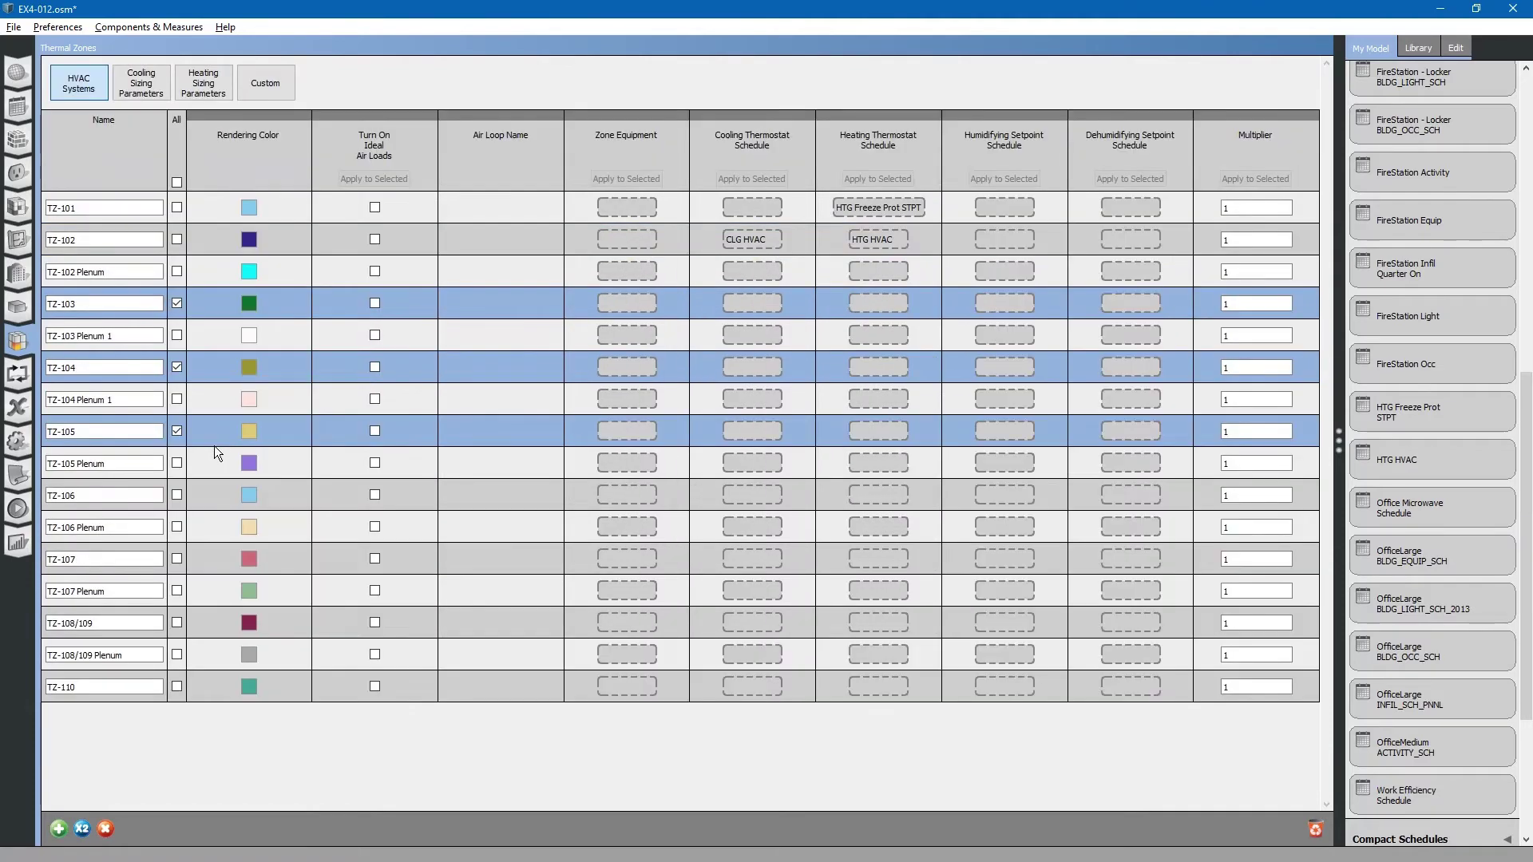
{"action": "left_click", "coordinate": [179, 496]}
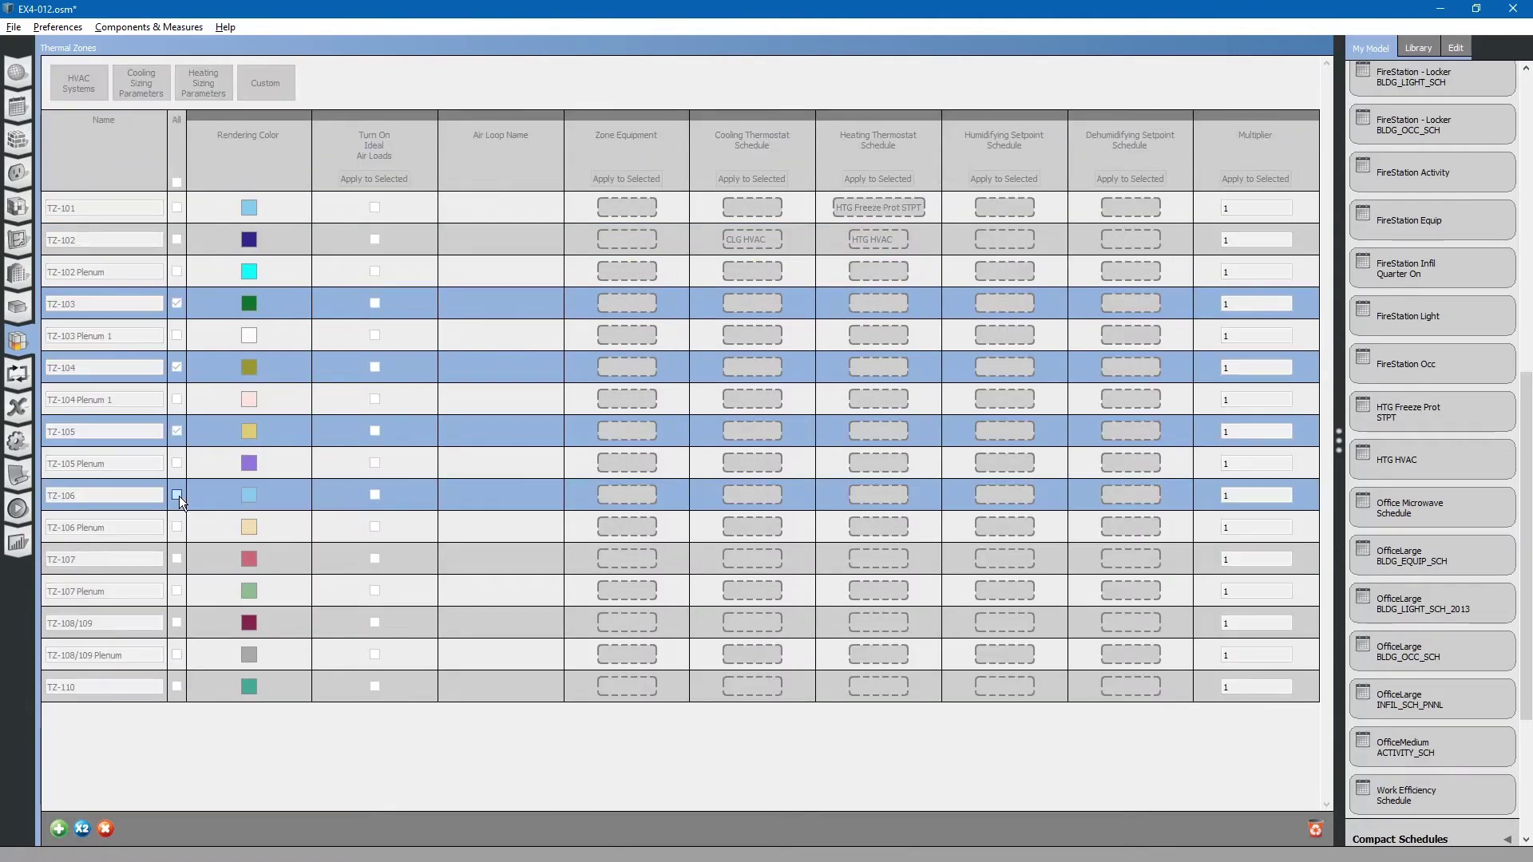
{"action": "left_click", "coordinate": [179, 560]}
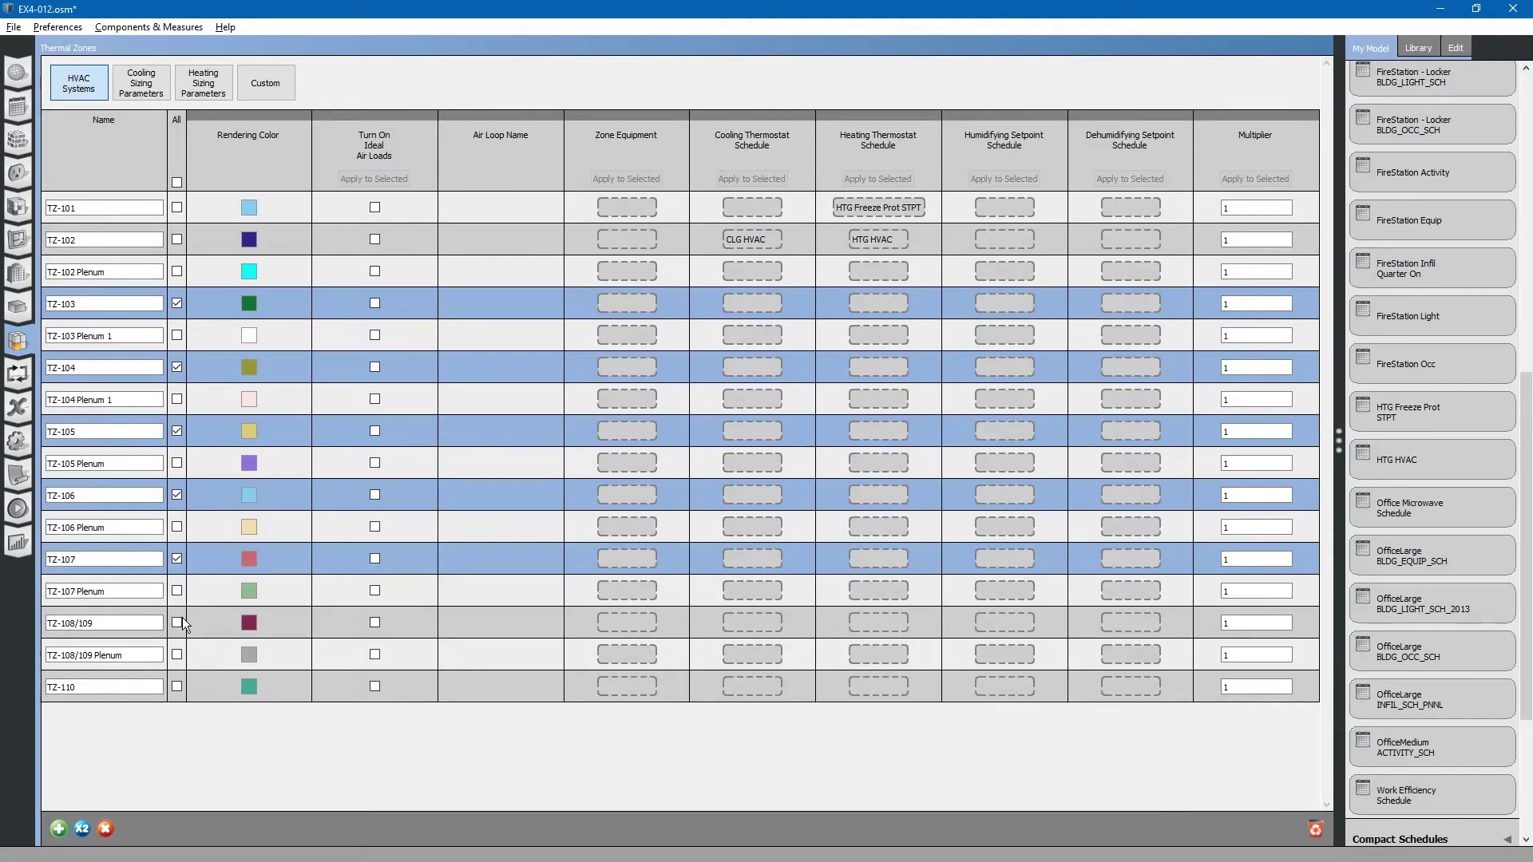
{"action": "left_click", "coordinate": [178, 623]}
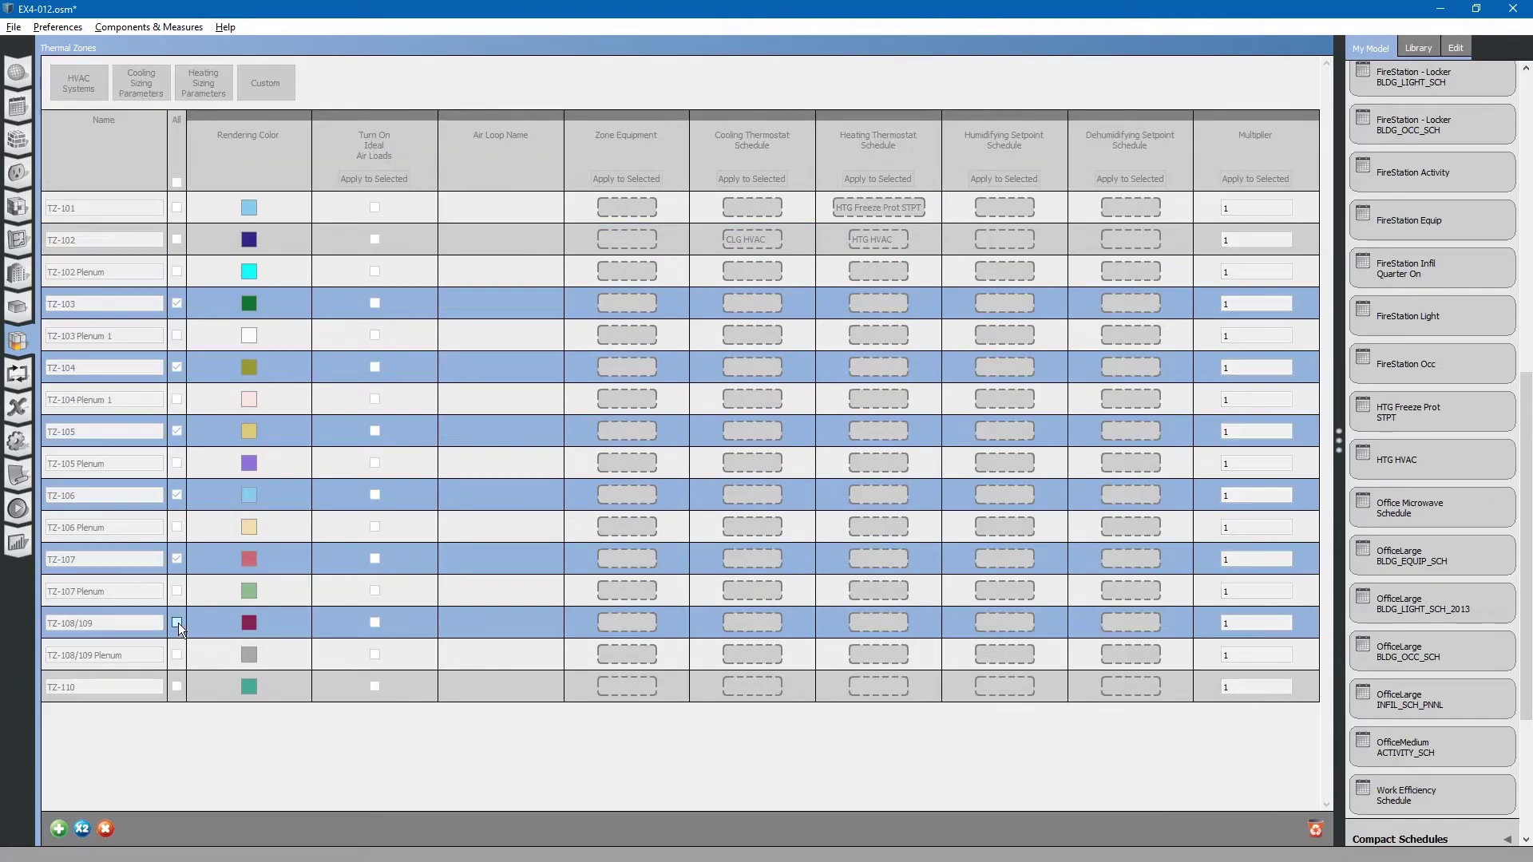
{"action": "left_click", "coordinate": [179, 688]}
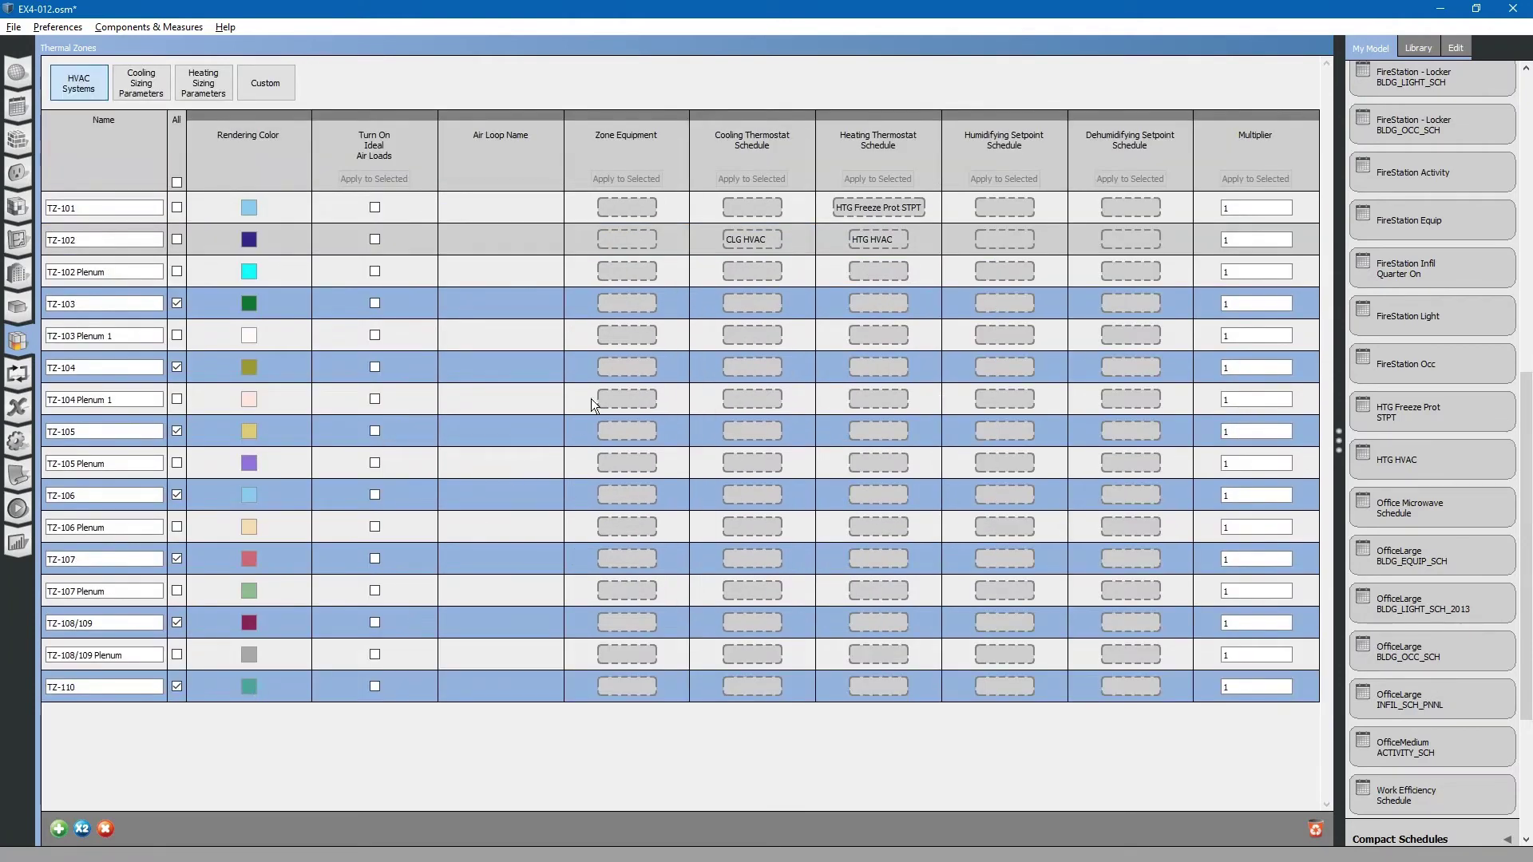
Apply TZ-102's CLG HVAC and HTG HVAC thermostat schedules to all checked zones.
{"action": "left_click", "coordinate": [755, 238]}
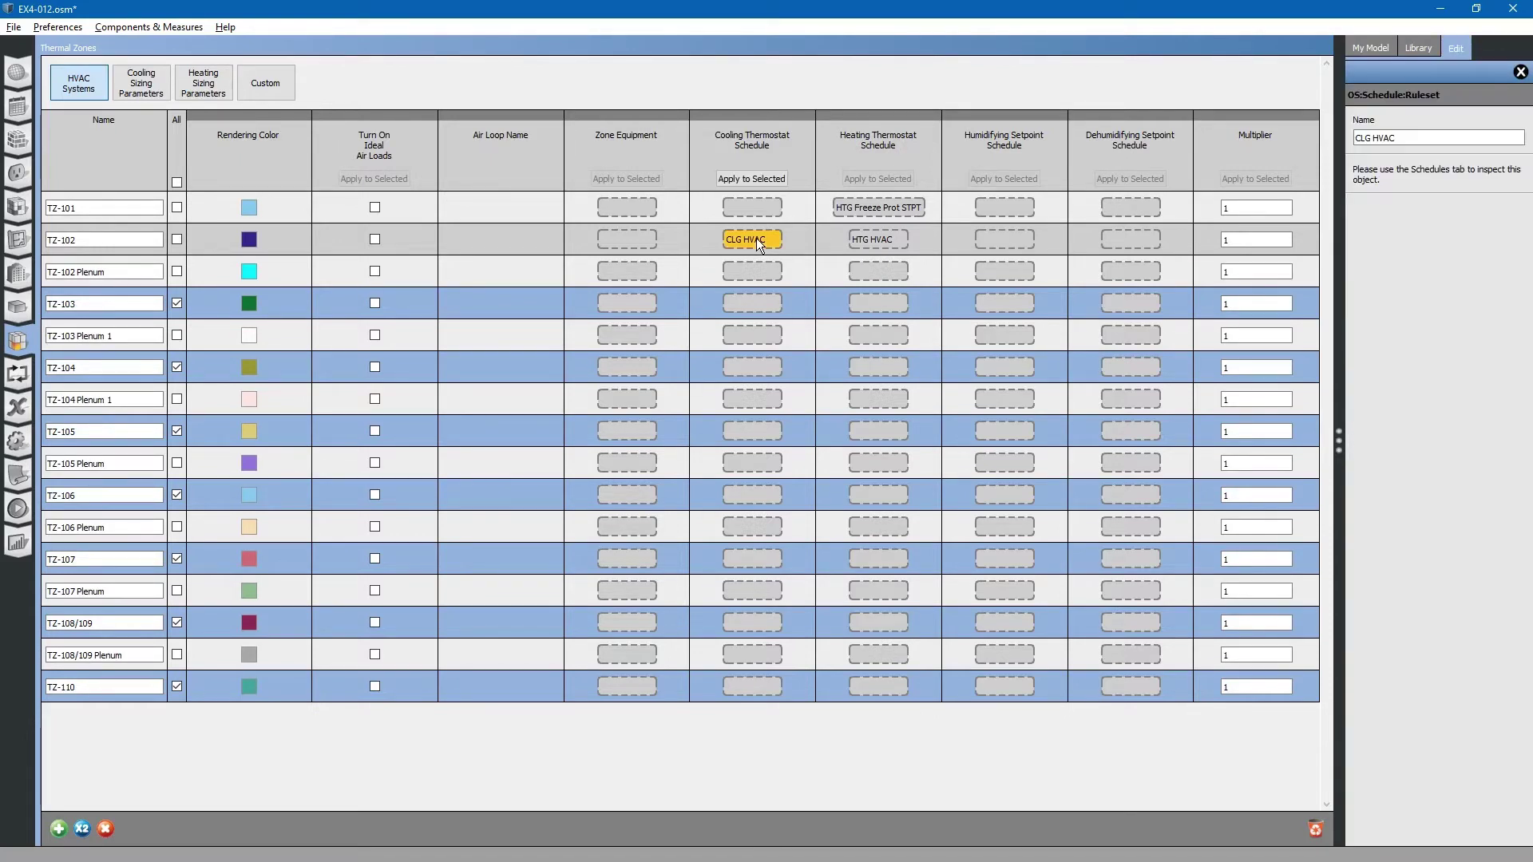
{"action": "left_click", "coordinate": [757, 179]}
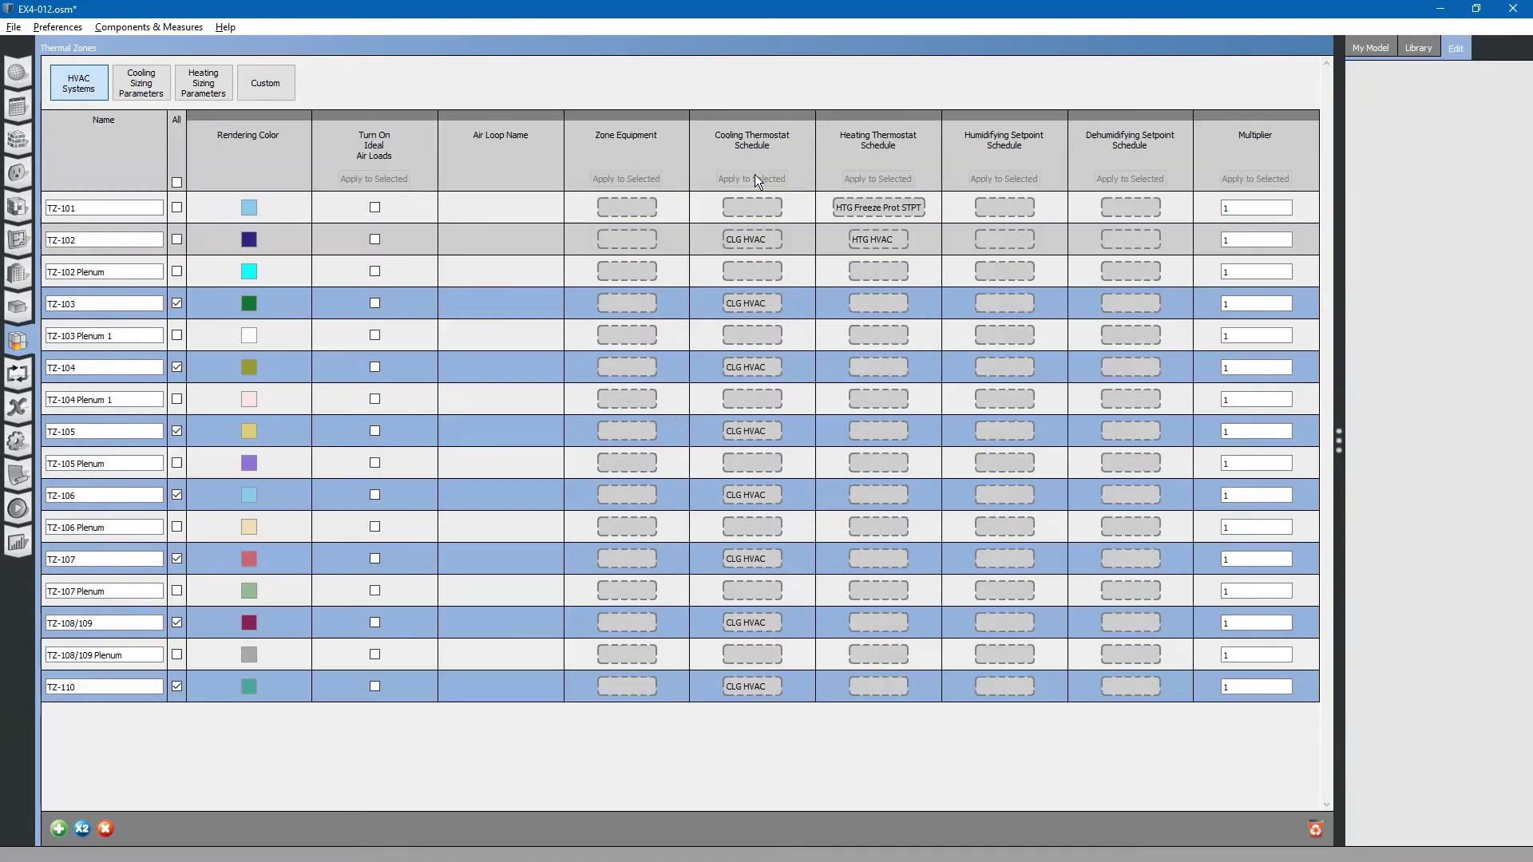
{"action": "left_click", "coordinate": [870, 238]}
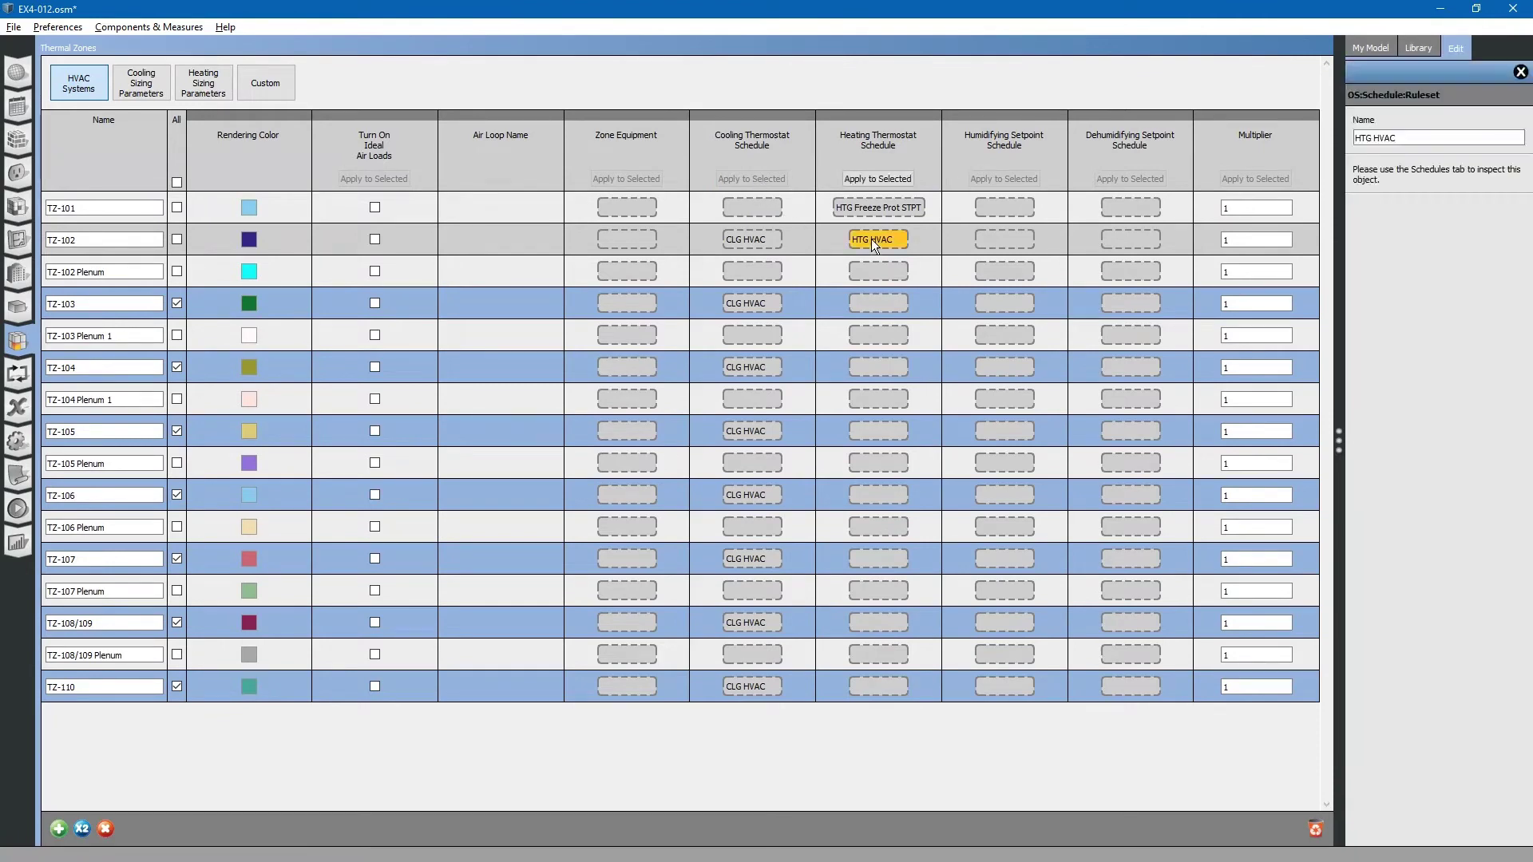
{"action": "left_click", "coordinate": [875, 178]}
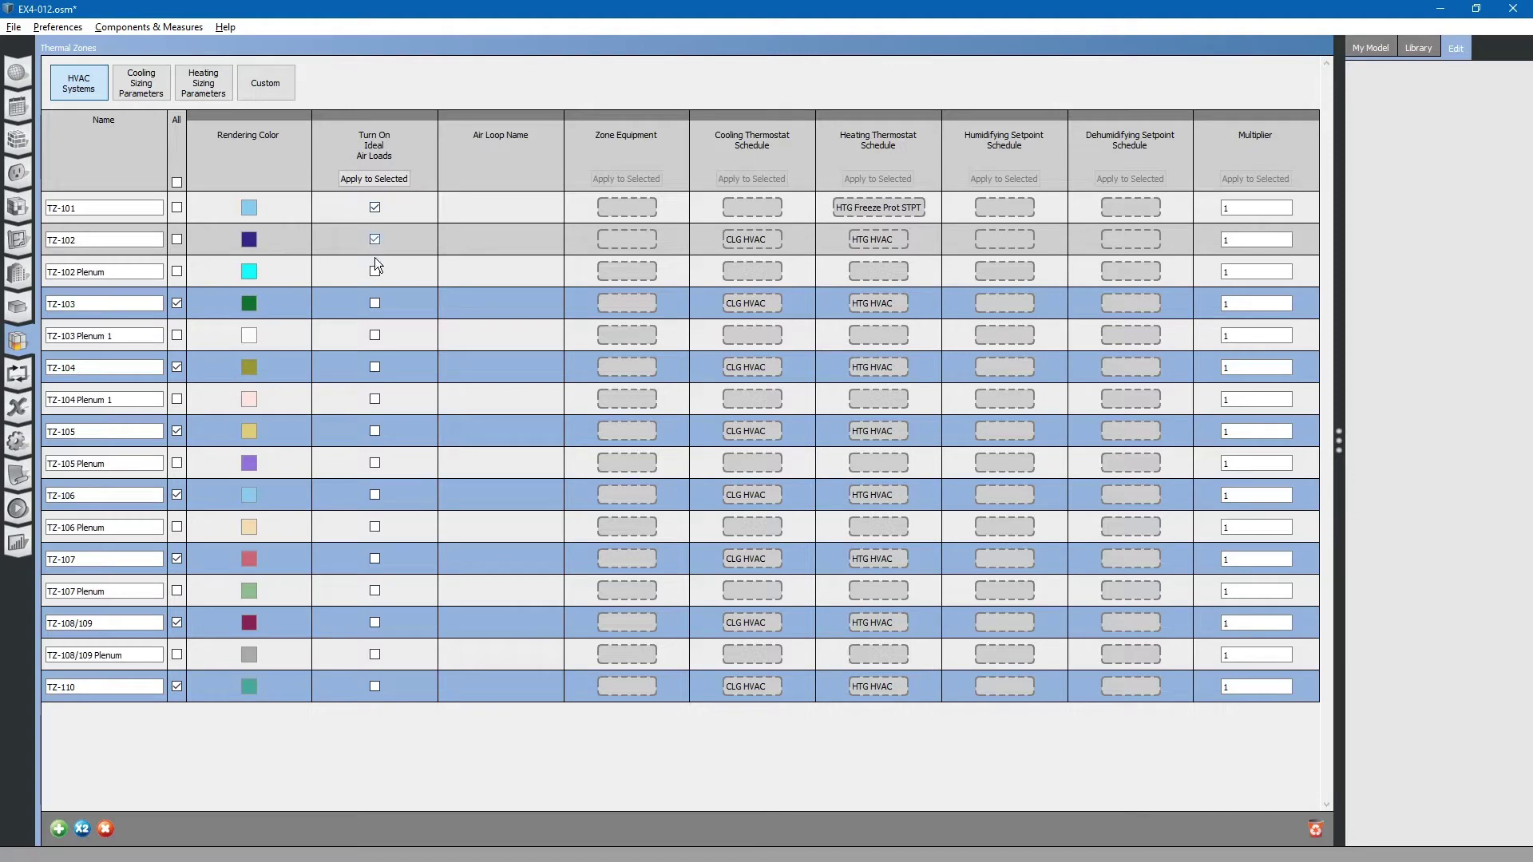
Turn on Ideal Air Loads for TZ-103, TZ-105, TZ-106 and TZ-110.
{"action": "left_click", "coordinate": [375, 303]}
{"action": "left_click", "coordinate": [375, 431]}
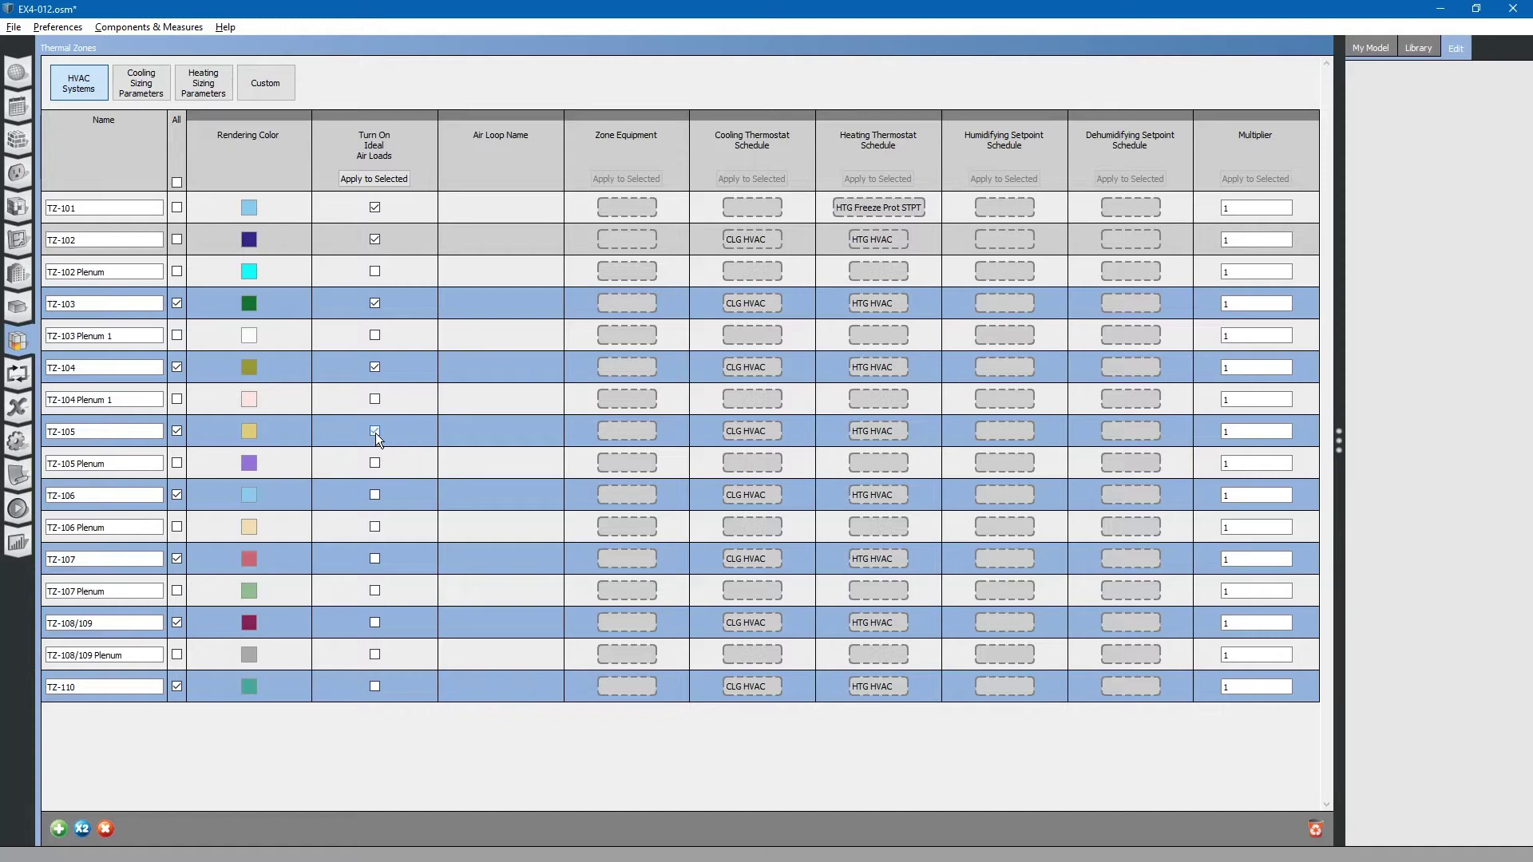
{"action": "left_click", "coordinate": [375, 495]}
{"action": "left_click", "coordinate": [375, 687]}
Show the Cooling Sizing Parameters grid with each zone's 57.2 F supply air temperature.
{"action": "left_click", "coordinate": [1252, 209]}
{"action": "left_click", "coordinate": [144, 88]}
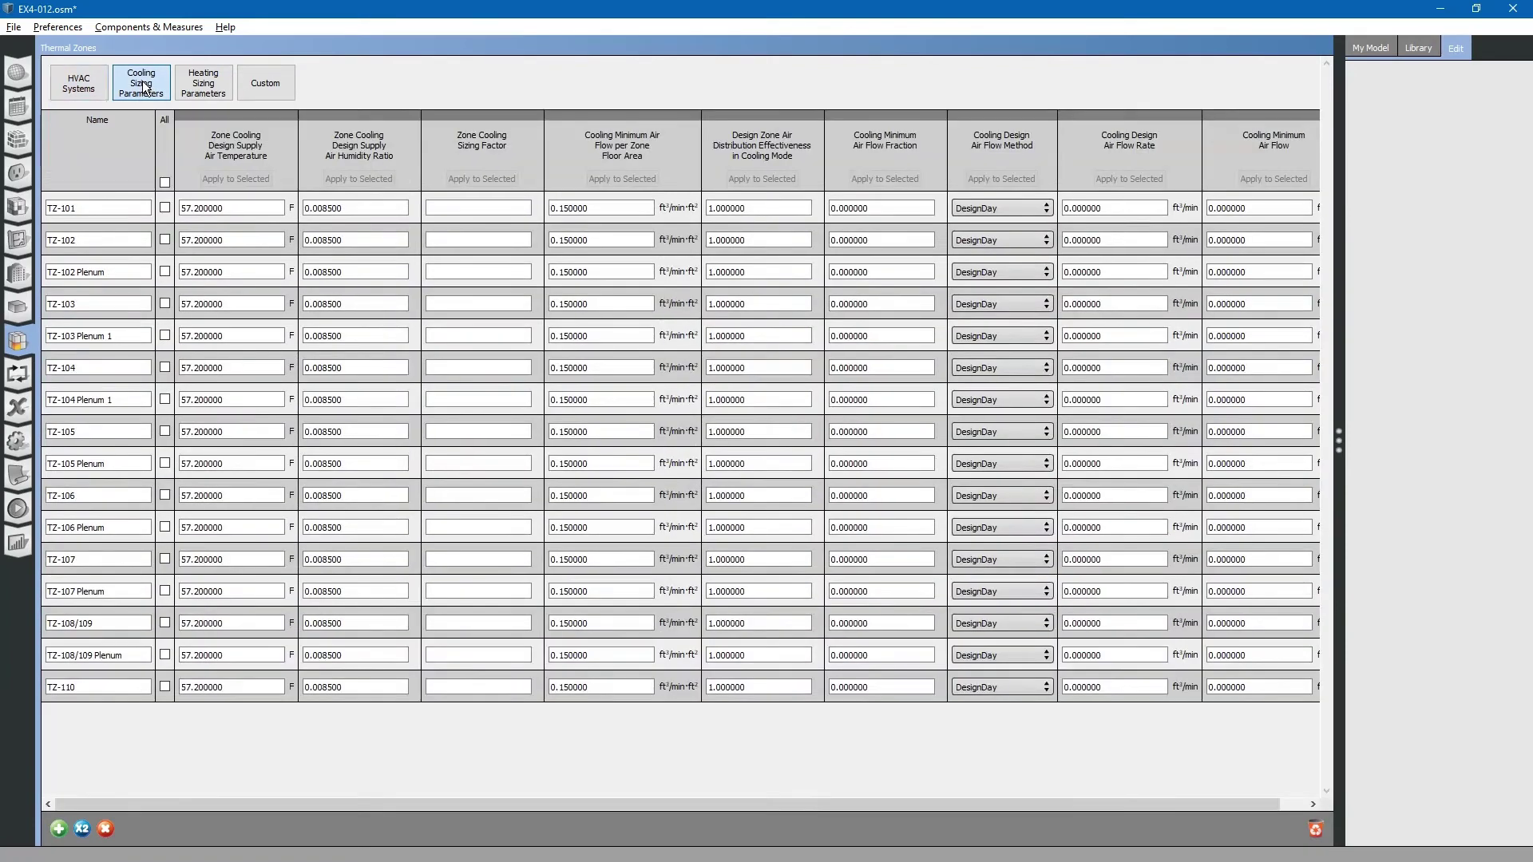
Enter 55 as TZ-101's cooling design supply air temperature.
{"action": "left_click", "coordinate": [268, 210]}
{"action": "left_click", "coordinate": [245, 207]}
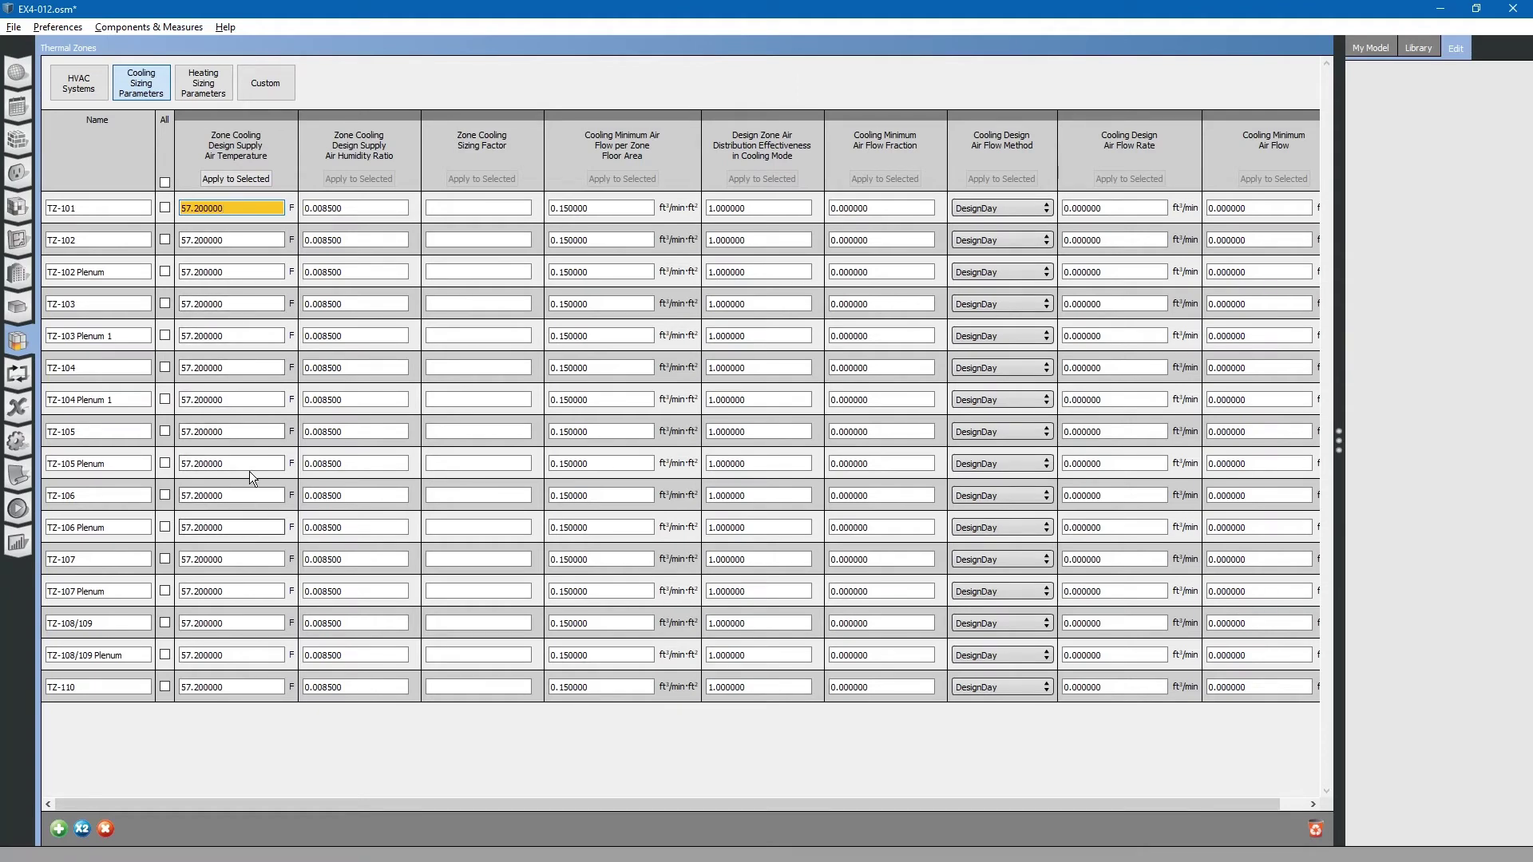
{"action": "left_click_drag", "start_coordinate": [277, 208], "coordinate": [189, 218]}
{"action": "type", "text": "55"}
Mark TZ-102 through TZ-110 and apply TZ-101's 55 F value to them.
{"action": "left_click", "coordinate": [168, 240]}
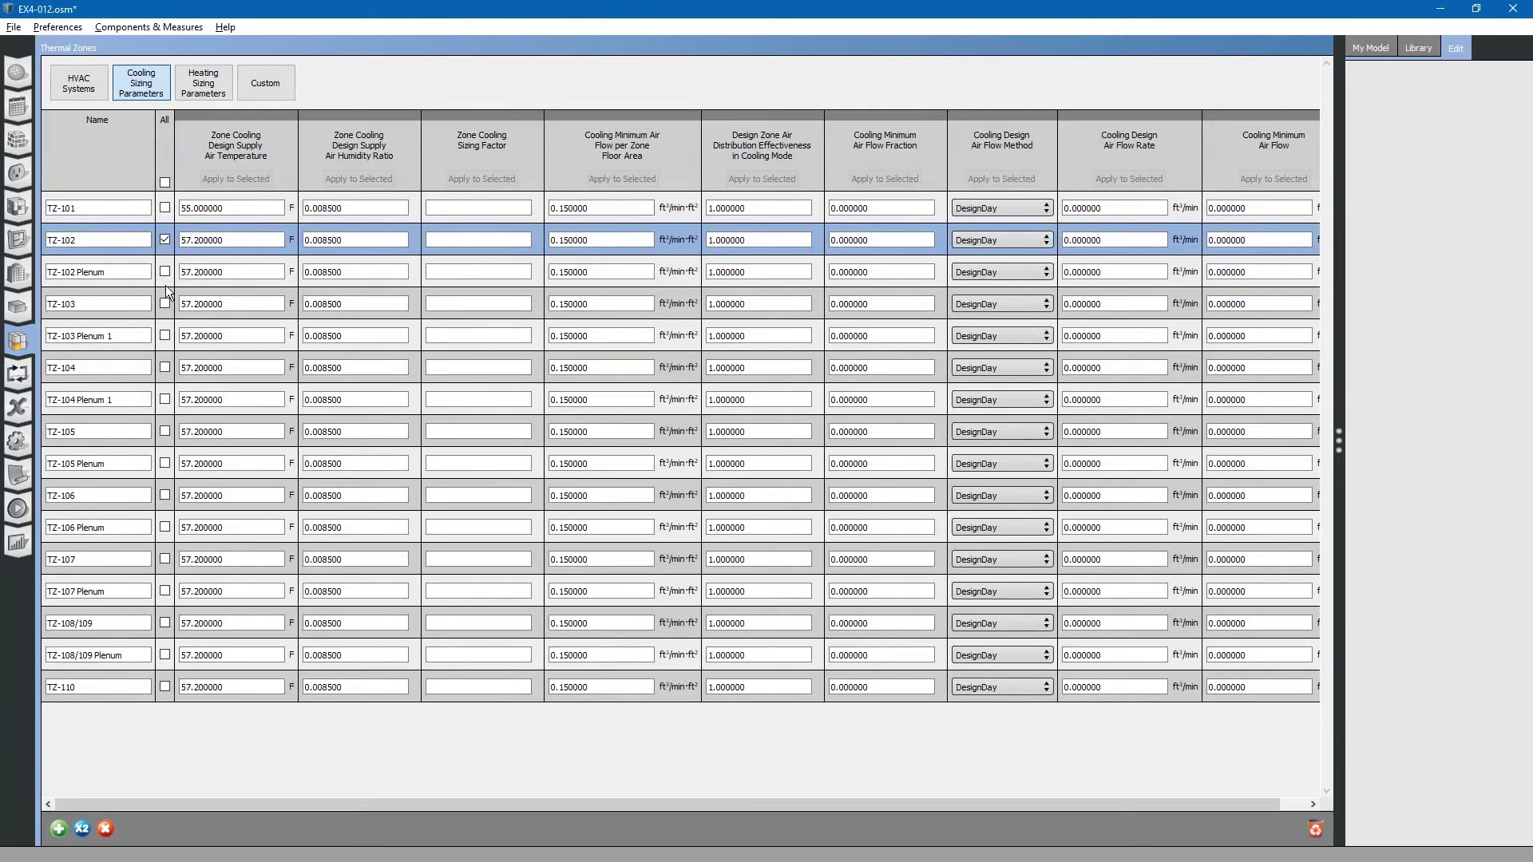
{"action": "left_click", "coordinate": [165, 305]}
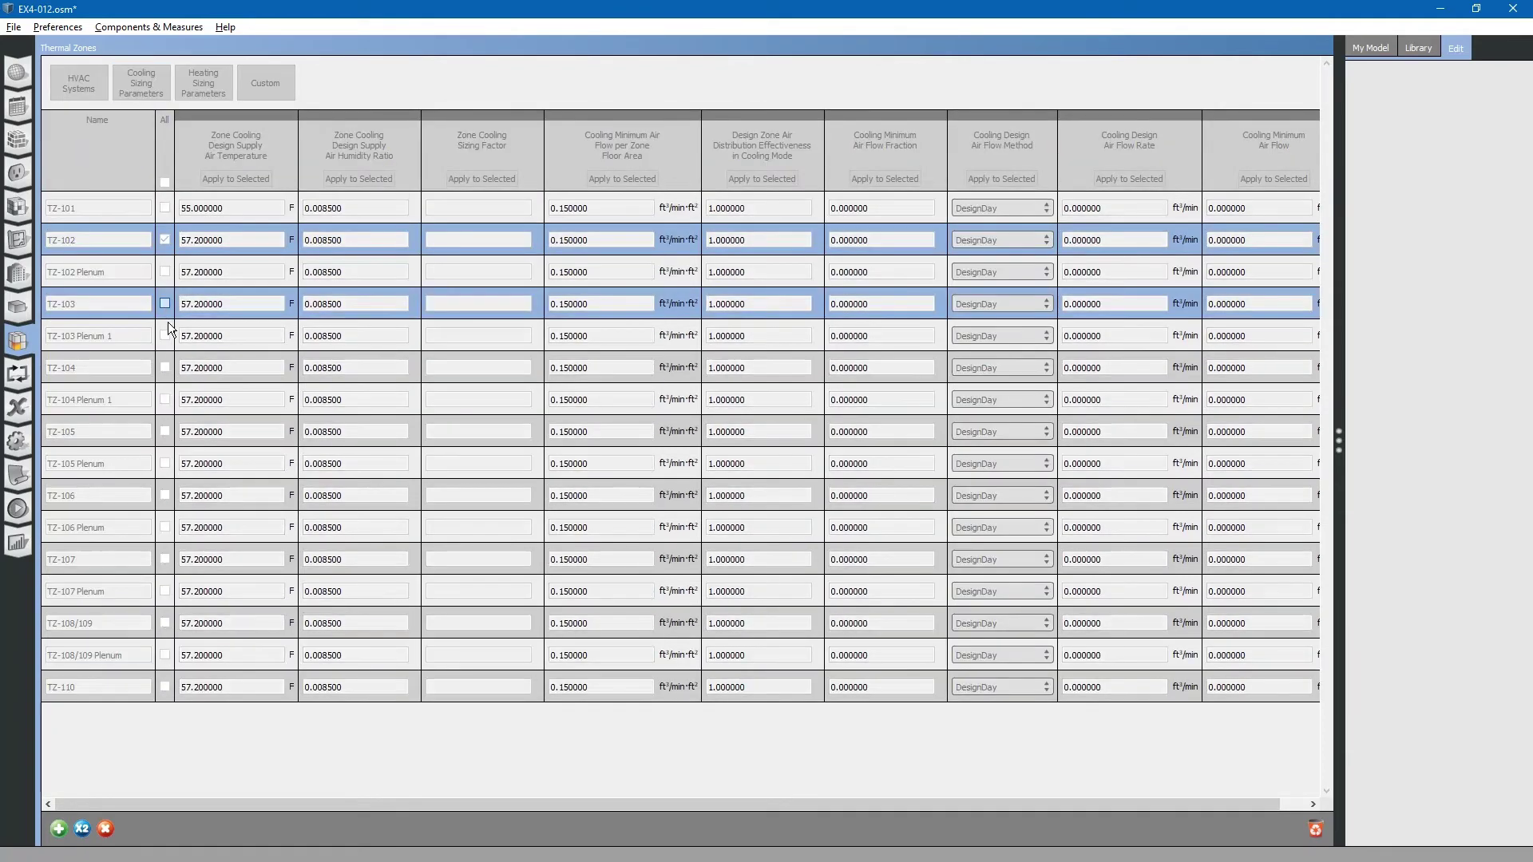
{"action": "left_click", "coordinate": [165, 366]}
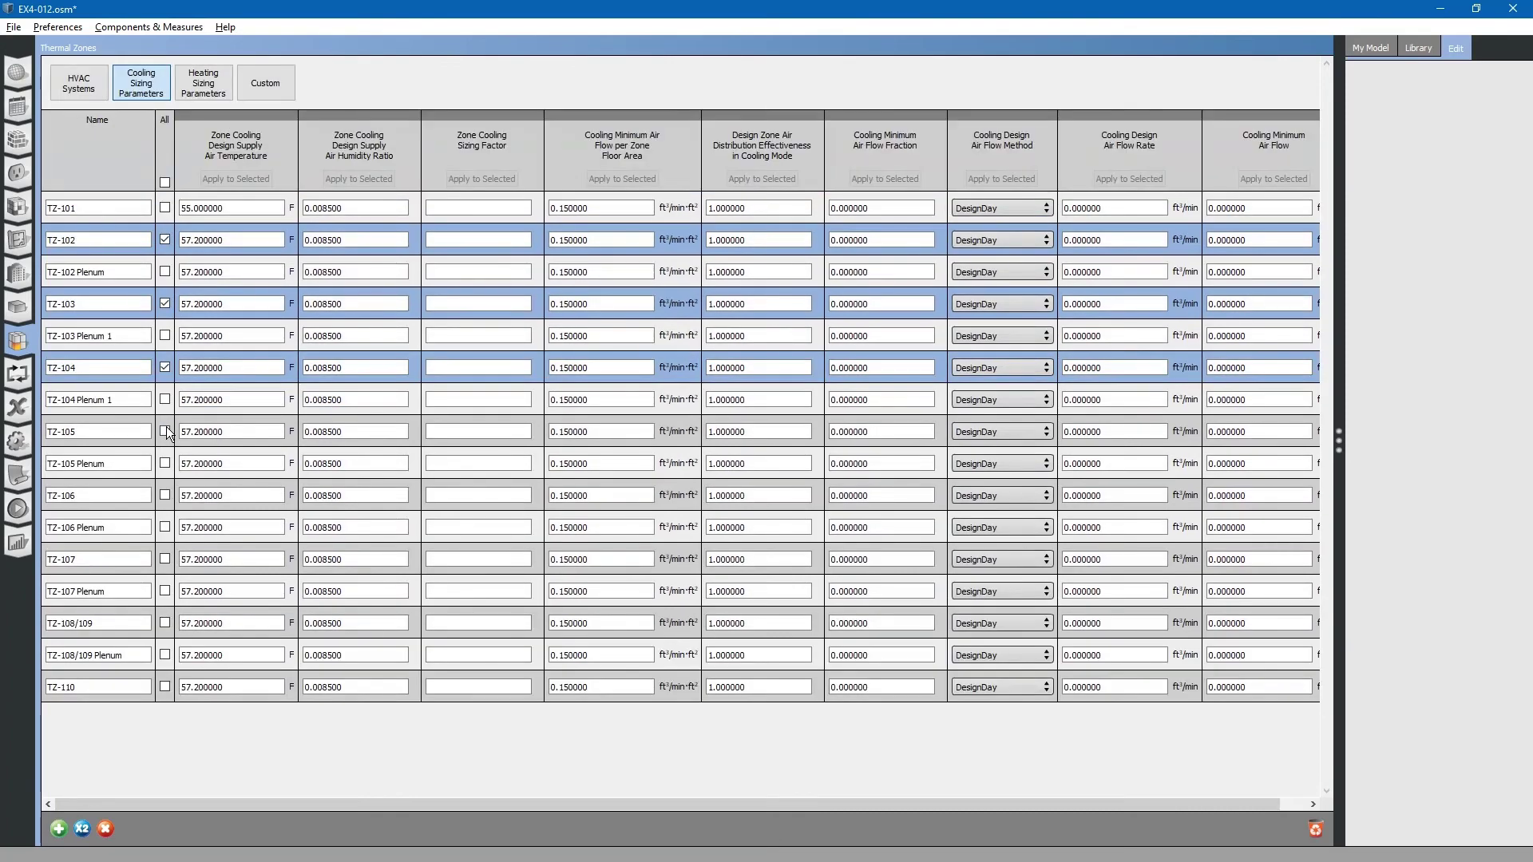
{"action": "left_click", "coordinate": [166, 431]}
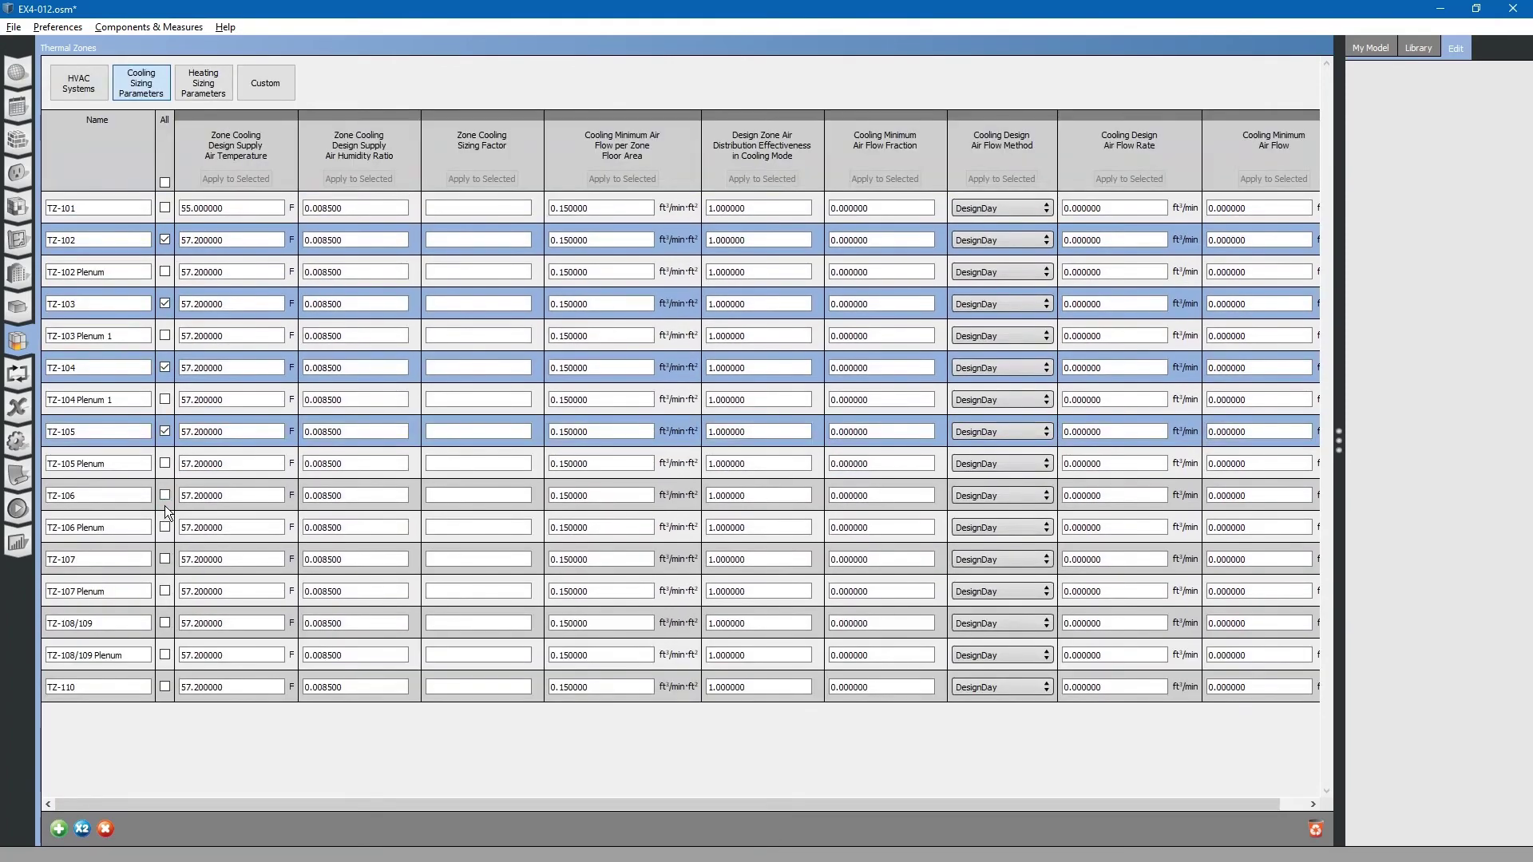
{"action": "left_click", "coordinate": [164, 496]}
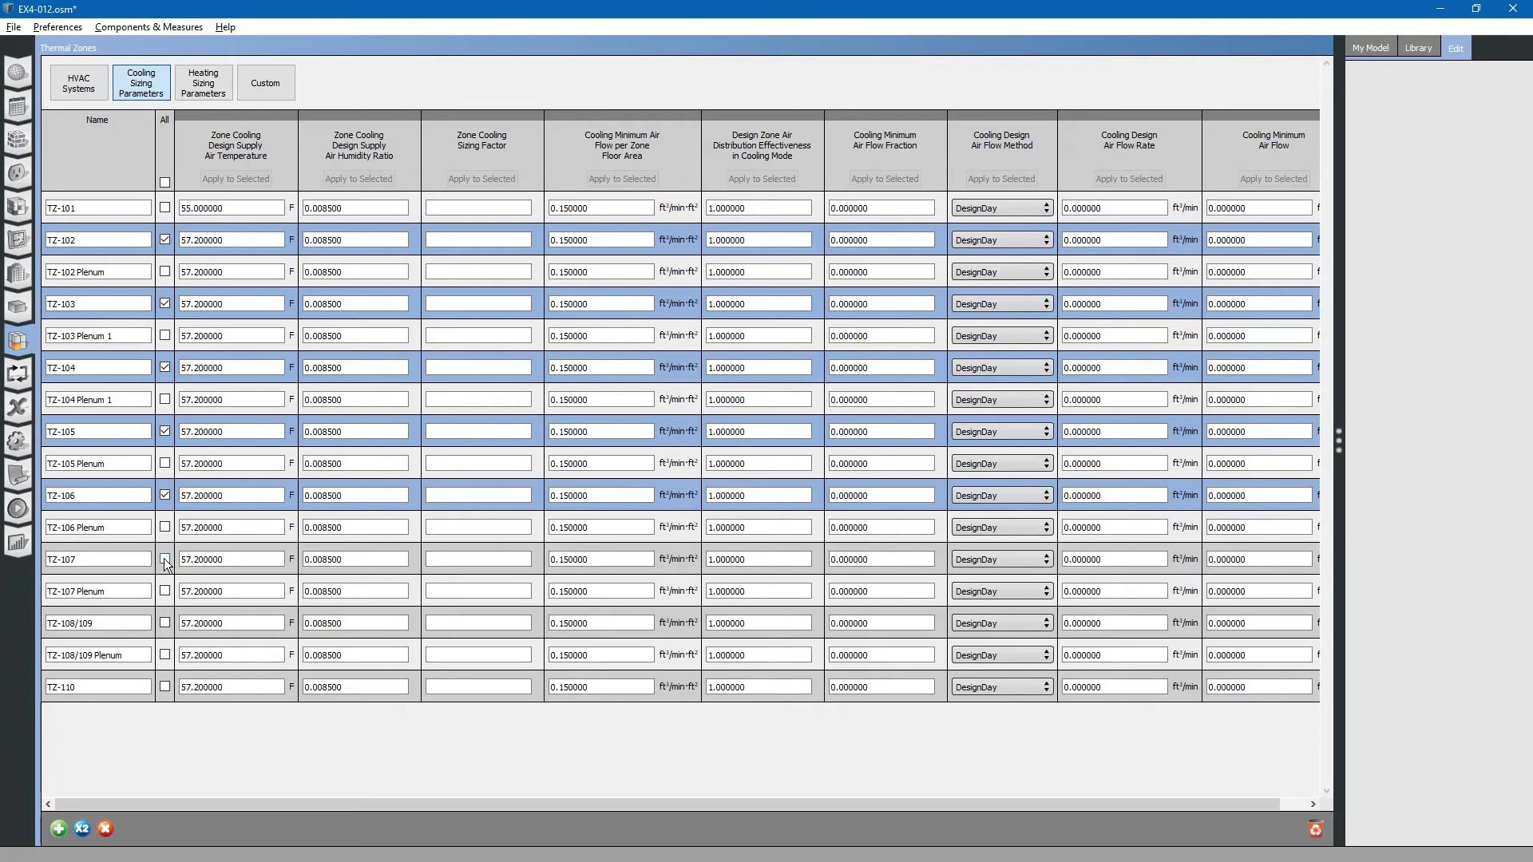
{"action": "left_click", "coordinate": [164, 559]}
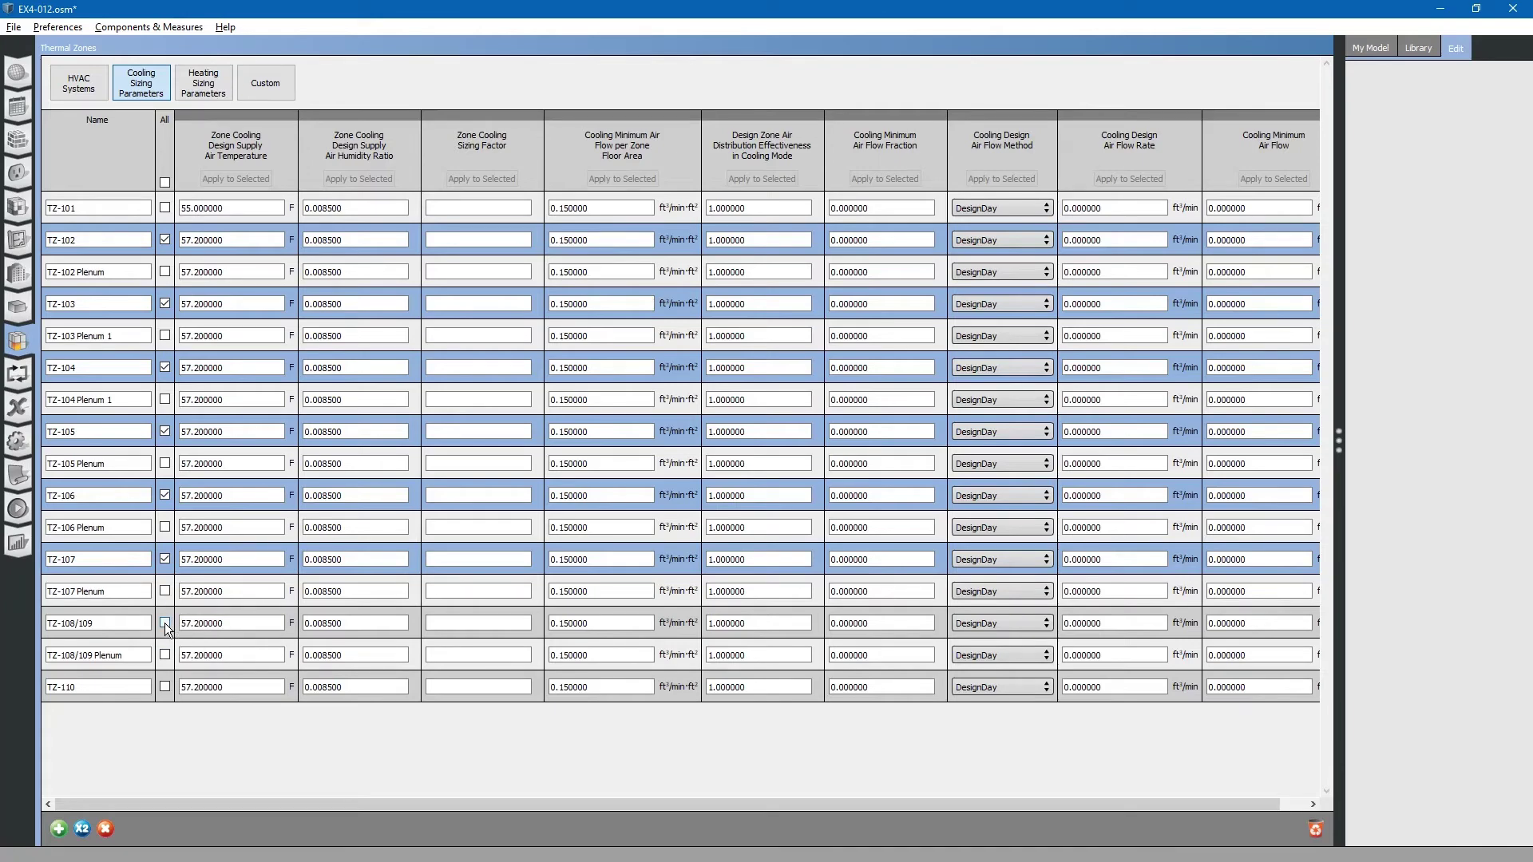
{"action": "left_click", "coordinate": [165, 622]}
{"action": "left_click", "coordinate": [164, 687]}
{"action": "scroll", "coordinate": [224, 683], "scroll_direction": "down", "scroll_amount": 1}
{"action": "left_click", "coordinate": [250, 206]}
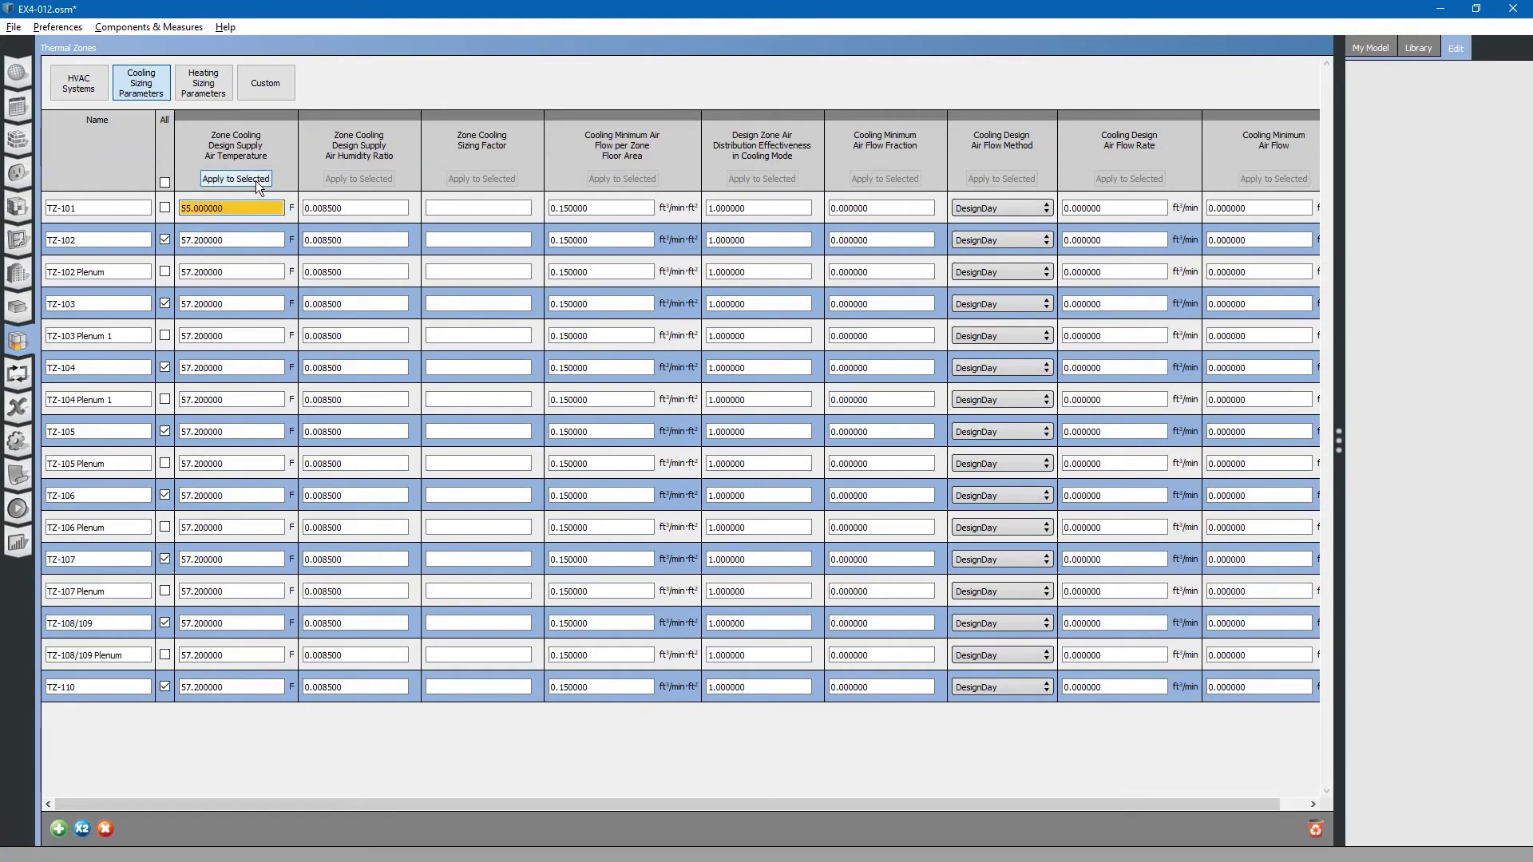
{"action": "left_click", "coordinate": [256, 181]}
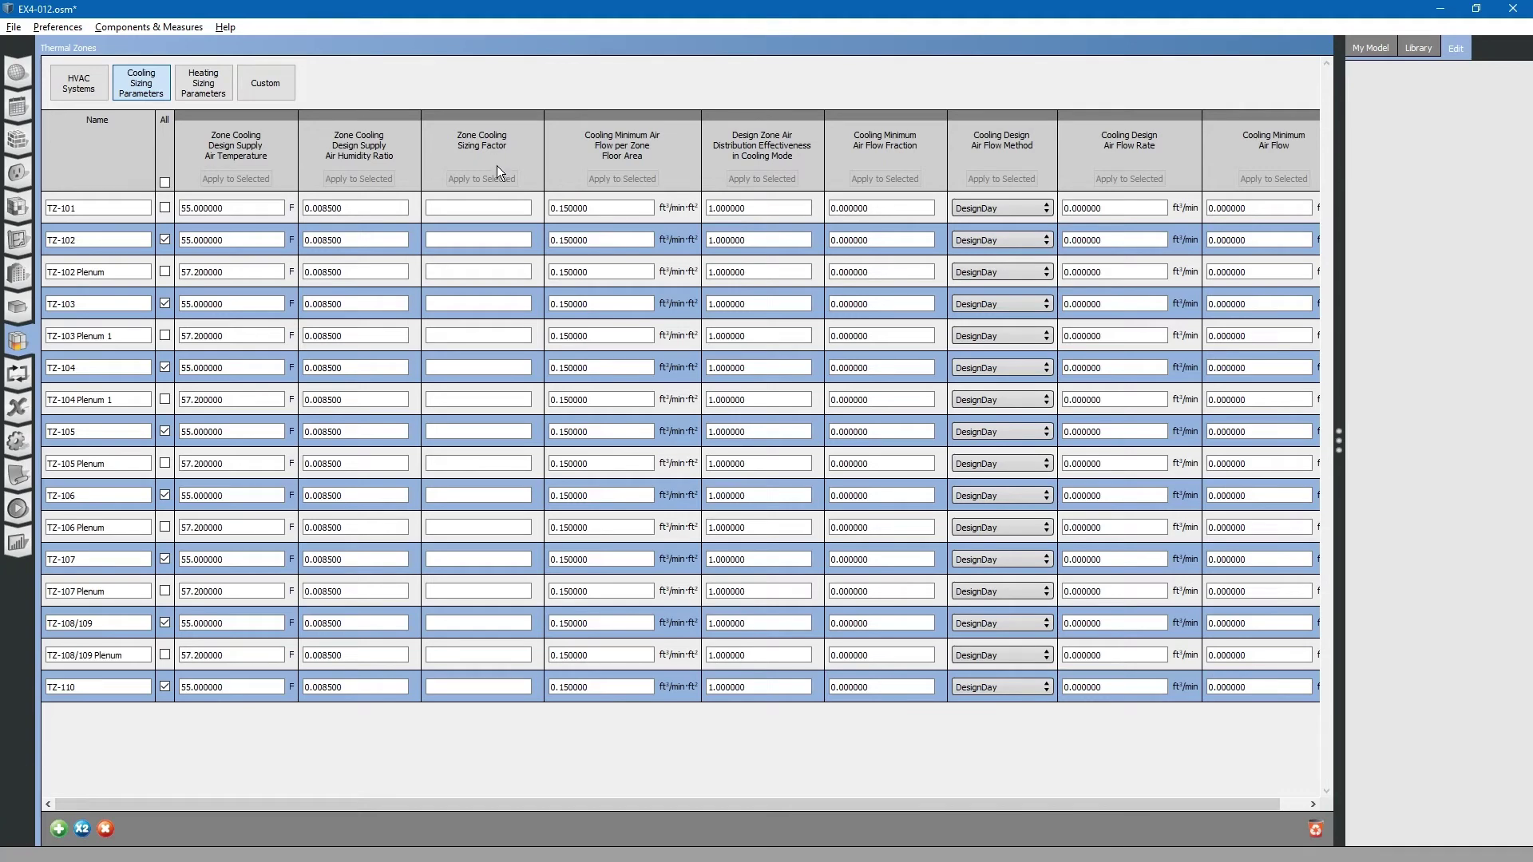
{"action": "left_click", "coordinate": [496, 206]}
{"action": "left_click", "coordinate": [767, 208]}
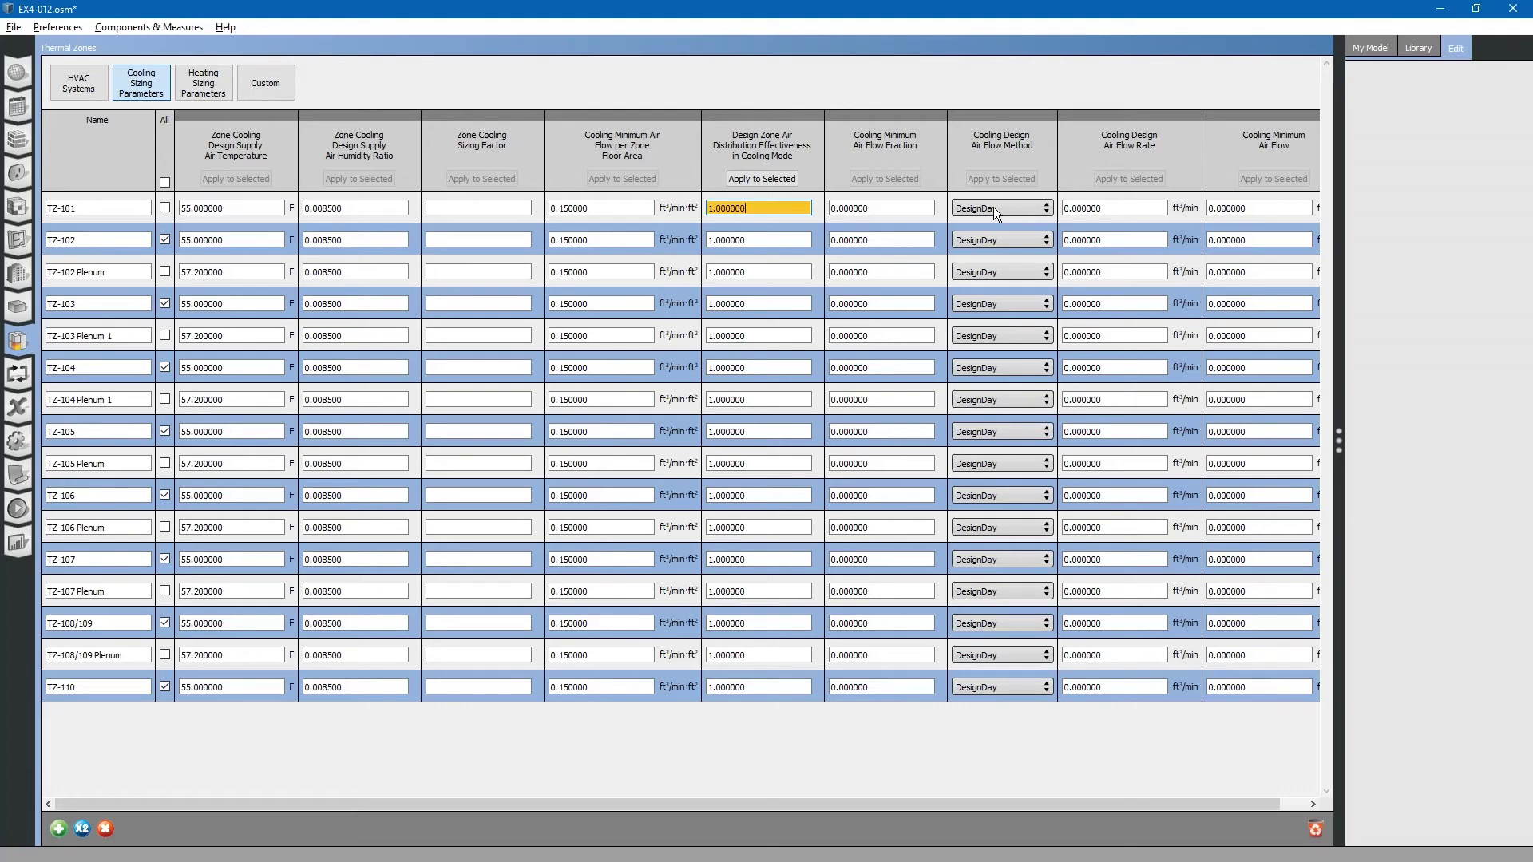
{"action": "left_click", "coordinate": [1008, 208]}
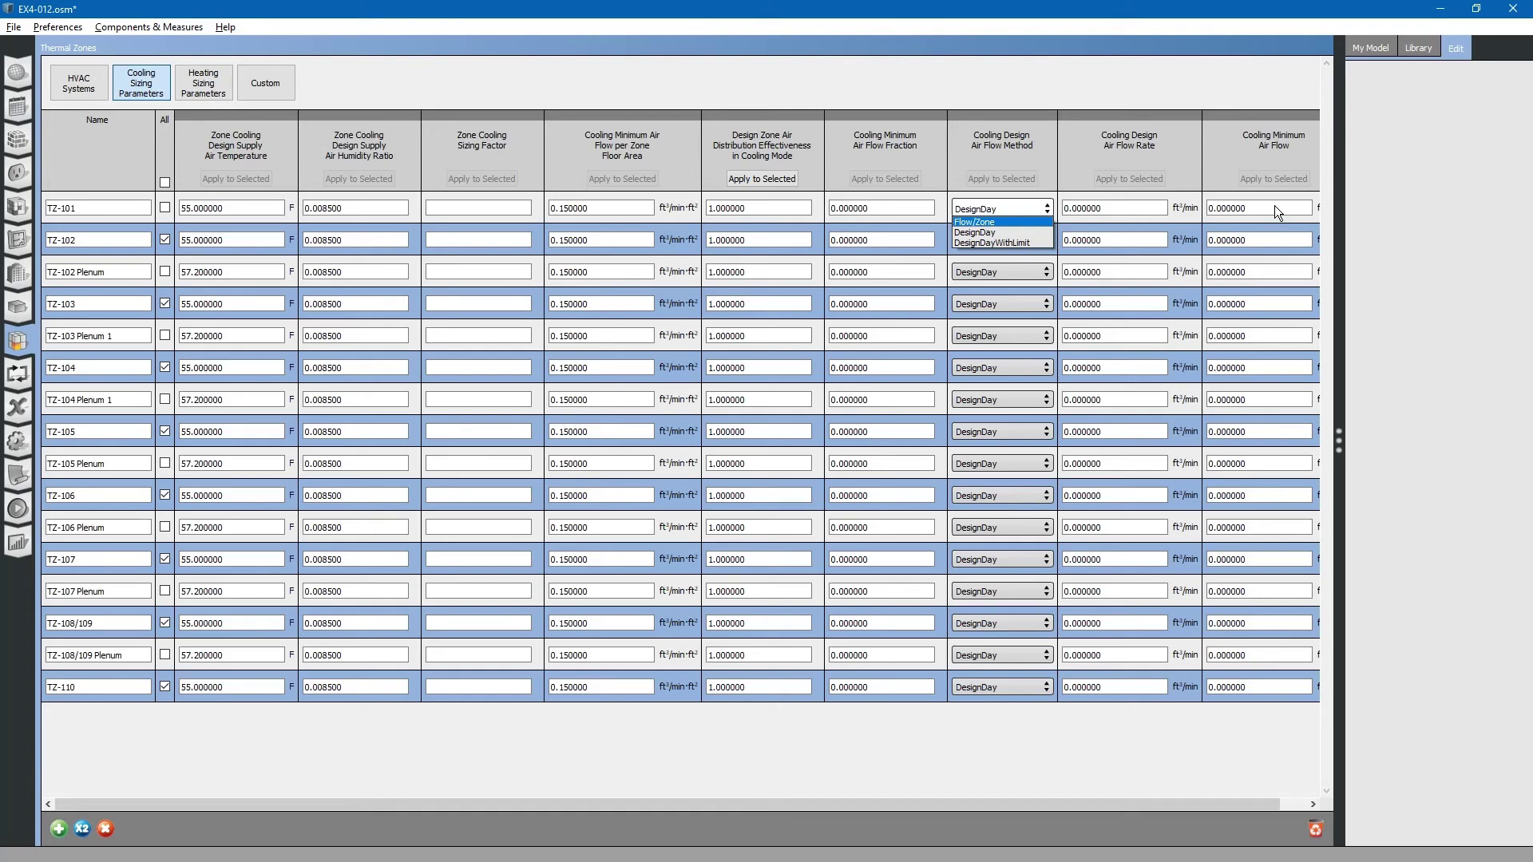
{"action": "left_click", "coordinate": [1132, 208]}
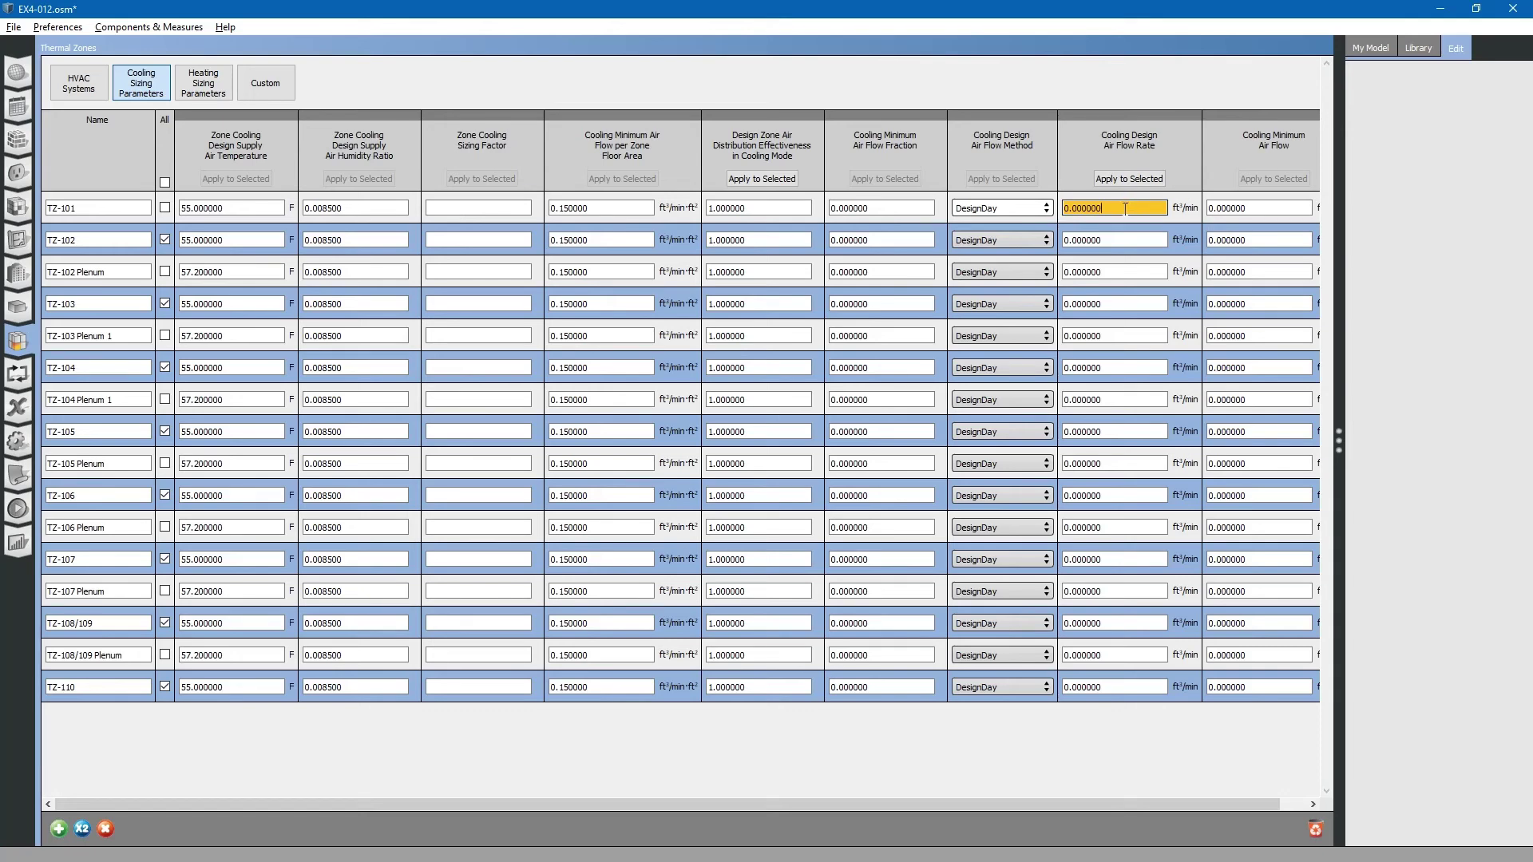
{"action": "left_click", "coordinate": [1265, 209]}
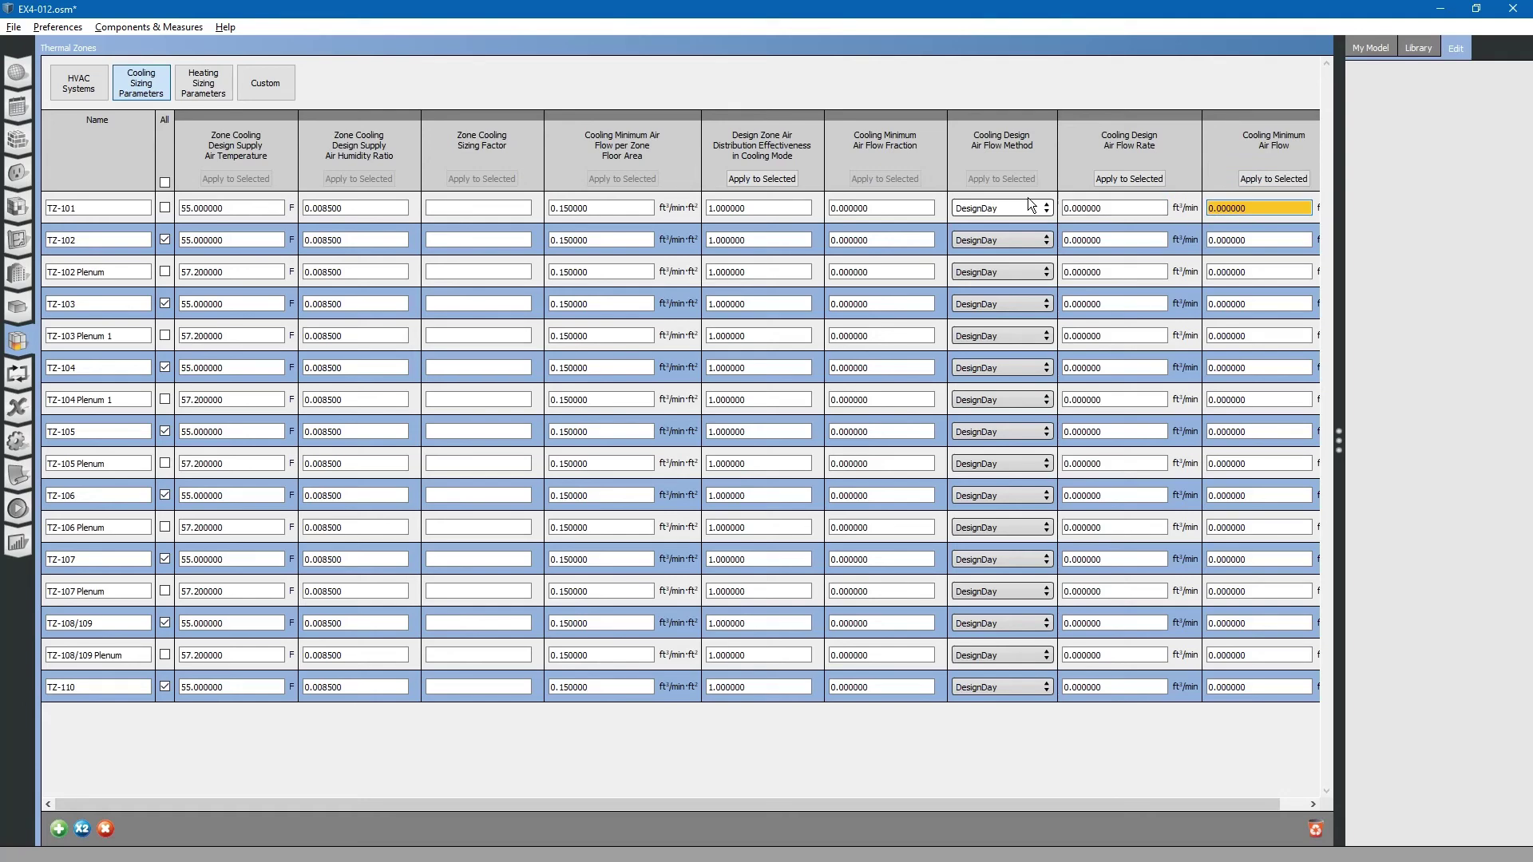
In Heating Sizing Parameters, enter 90 as TZ-101's heating supply air temperature.
{"action": "left_click", "coordinate": [212, 86]}
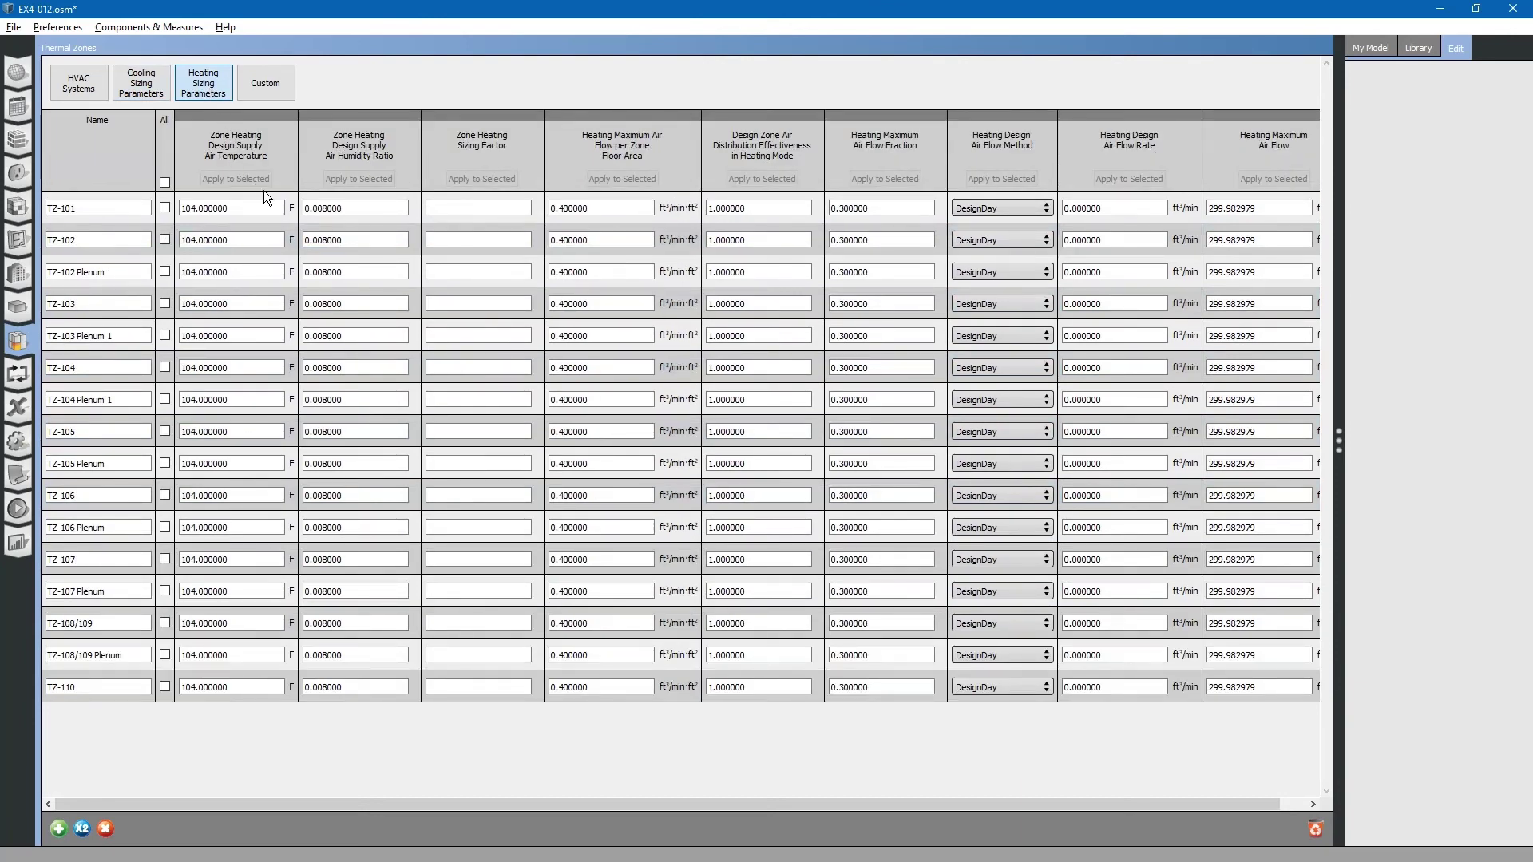
{"action": "left_click", "coordinate": [254, 208]}
{"action": "left_click_drag", "start_coordinate": [255, 210], "coordinate": [176, 209]}
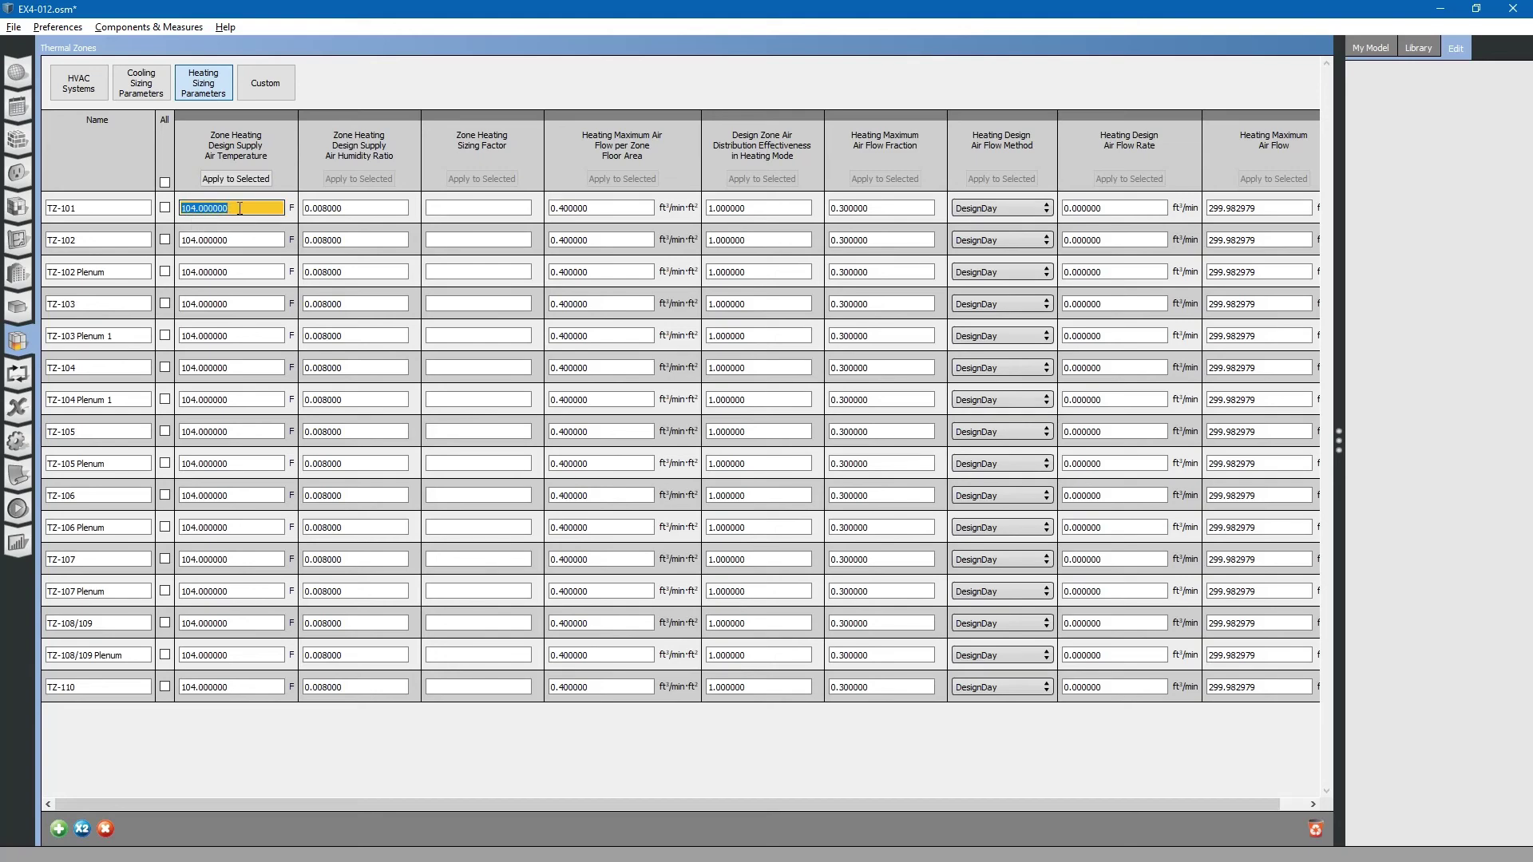
{"action": "type", "text": "90"}
Mark TZ-102 through TZ-110 and select TZ-101's 90 F value as the source.
{"action": "left_click", "coordinate": [164, 238]}
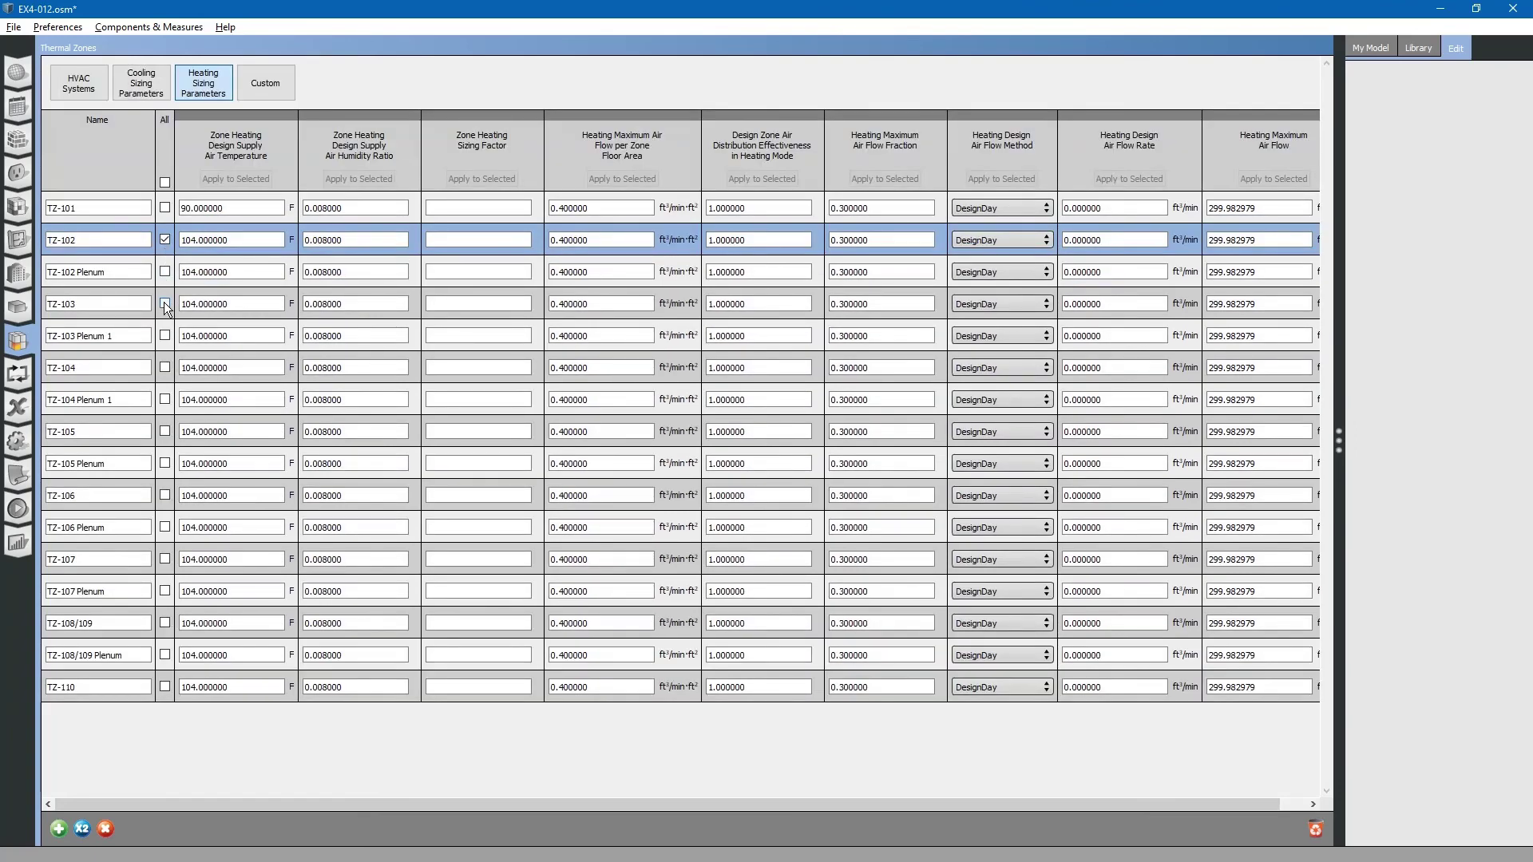
{"action": "left_click", "coordinate": [164, 302]}
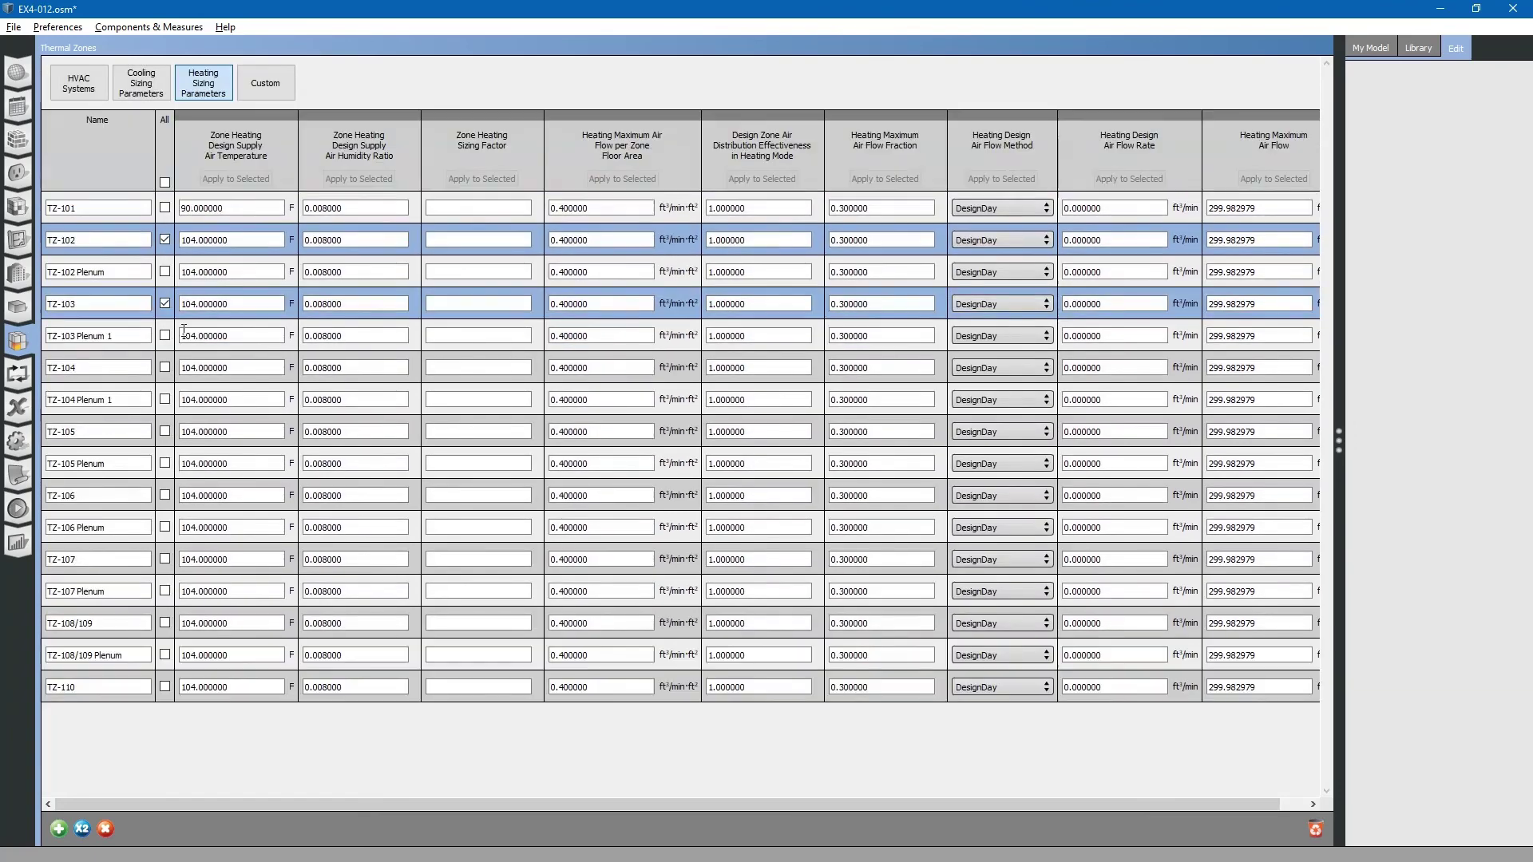
{"action": "left_click", "coordinate": [165, 367]}
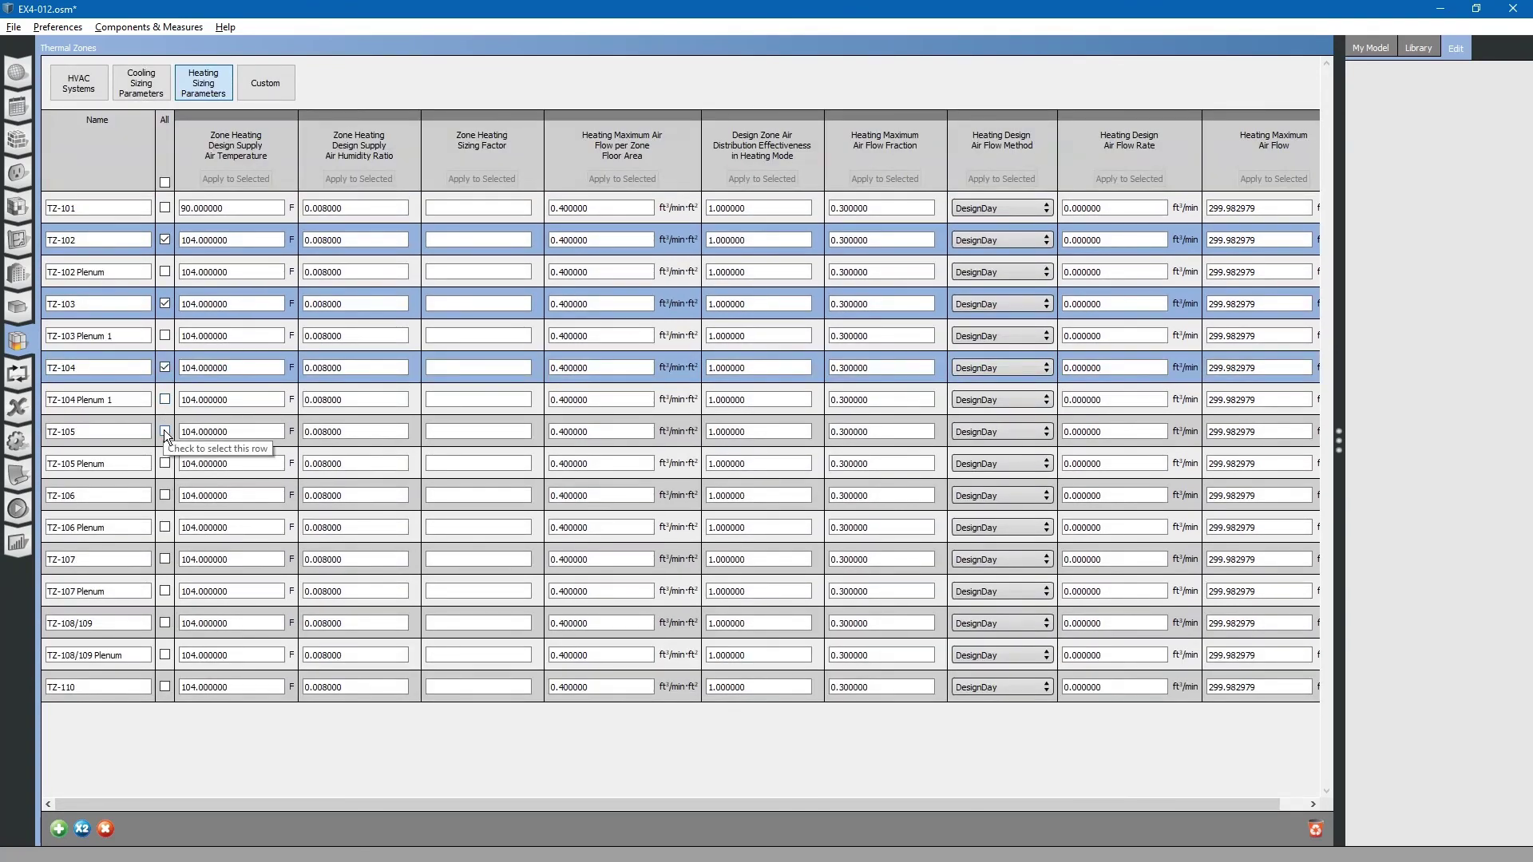
{"action": "left_click", "coordinate": [165, 431]}
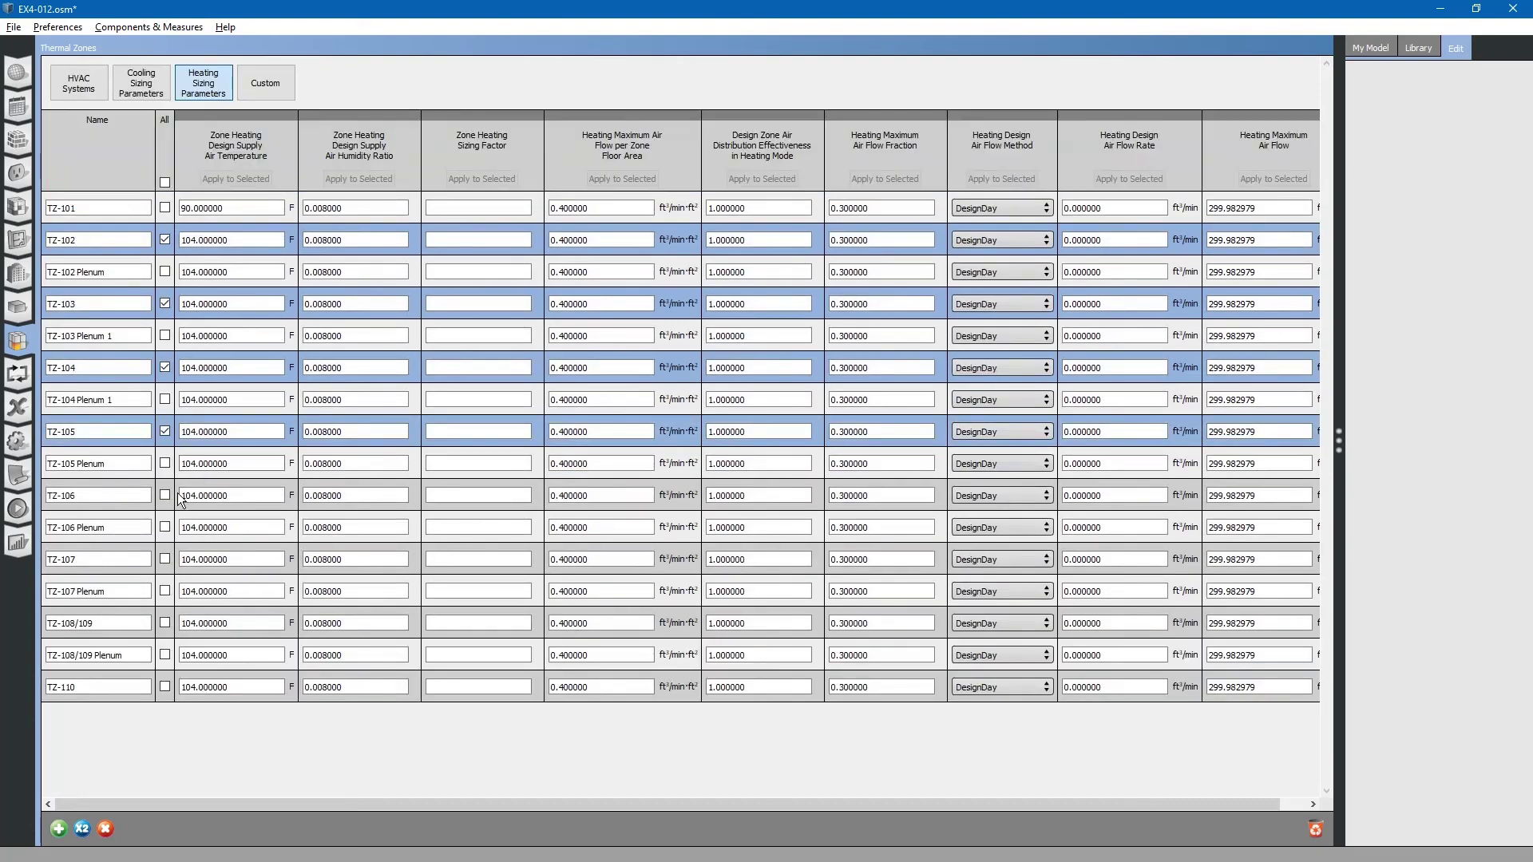
{"action": "left_click", "coordinate": [165, 493]}
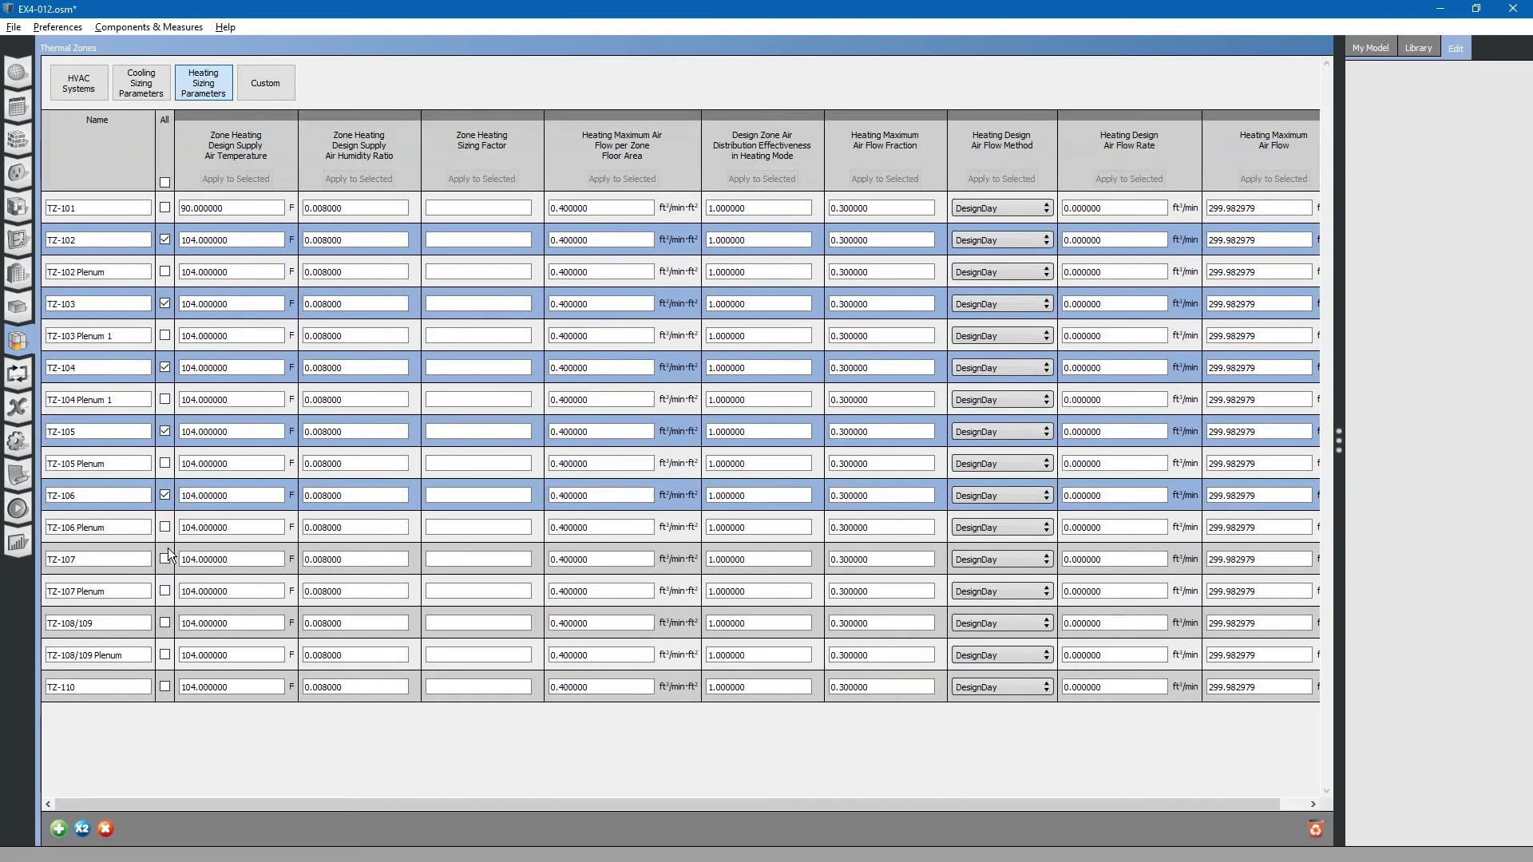
{"action": "left_click", "coordinate": [166, 558]}
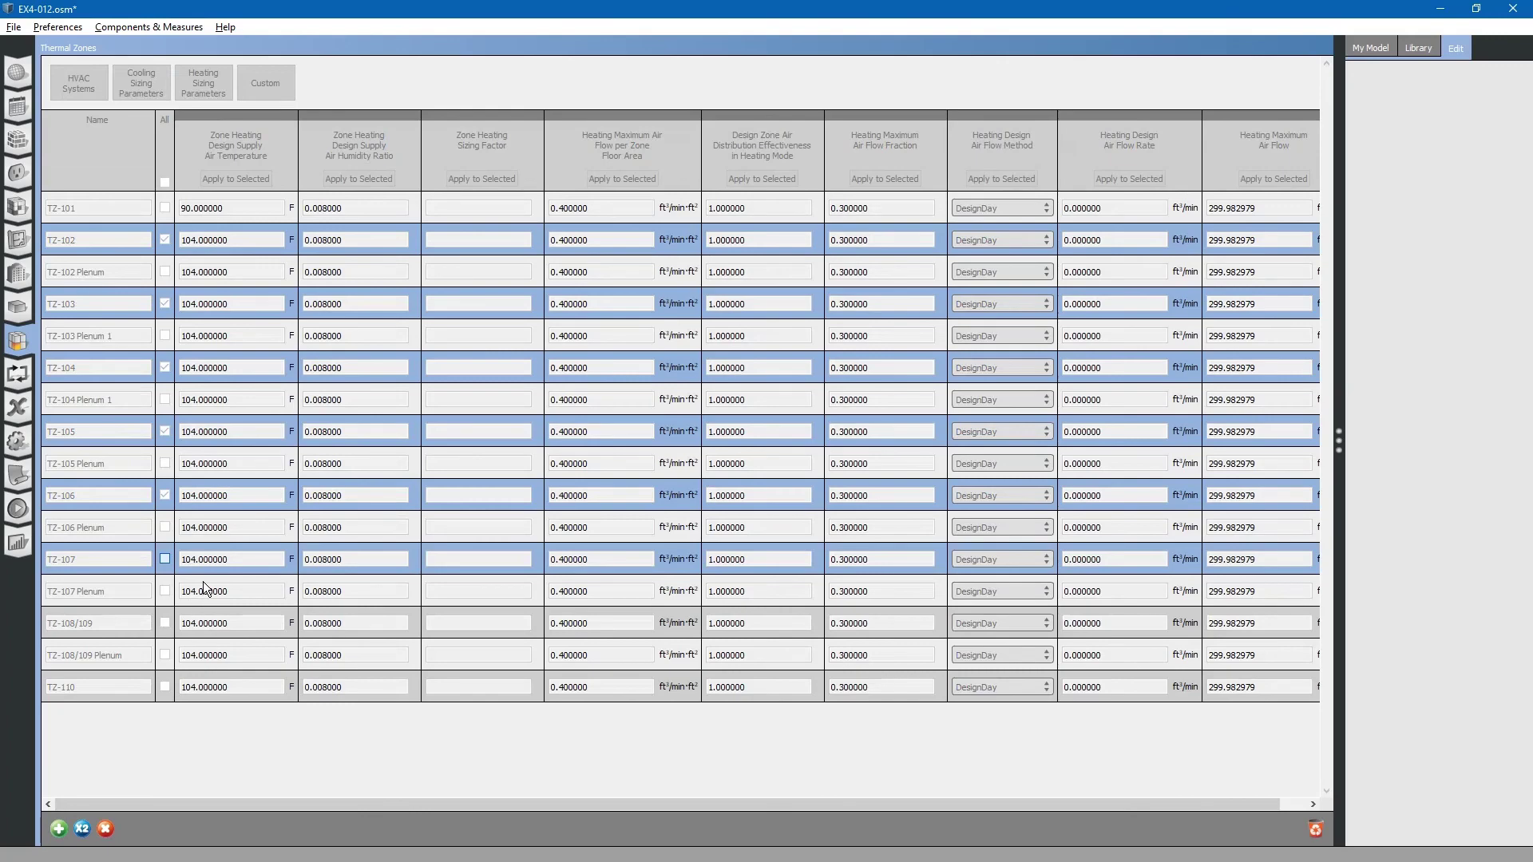
{"action": "left_click", "coordinate": [164, 622]}
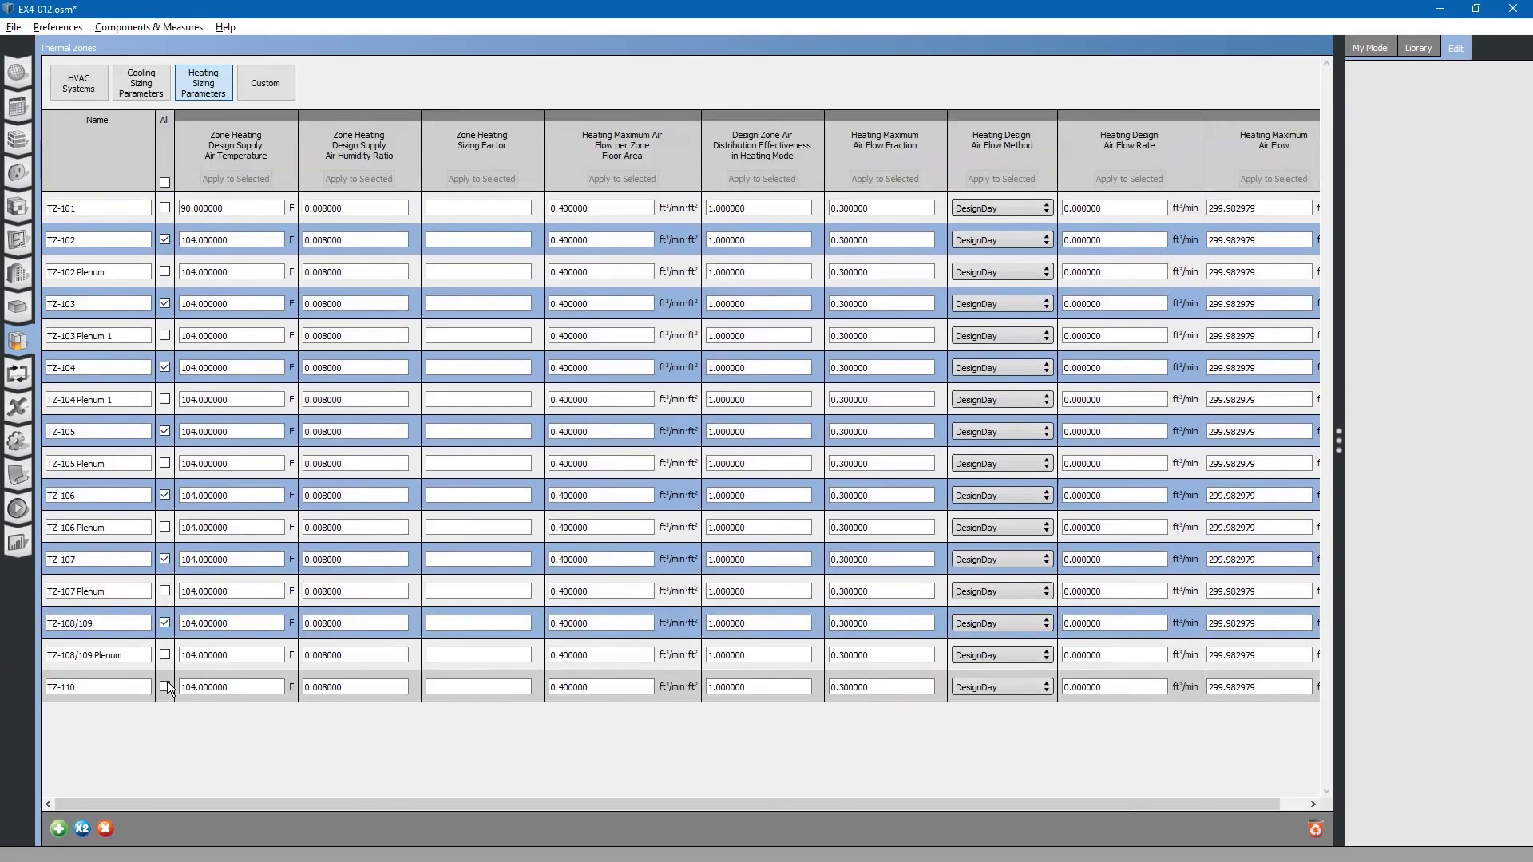
{"action": "left_click", "coordinate": [166, 684]}
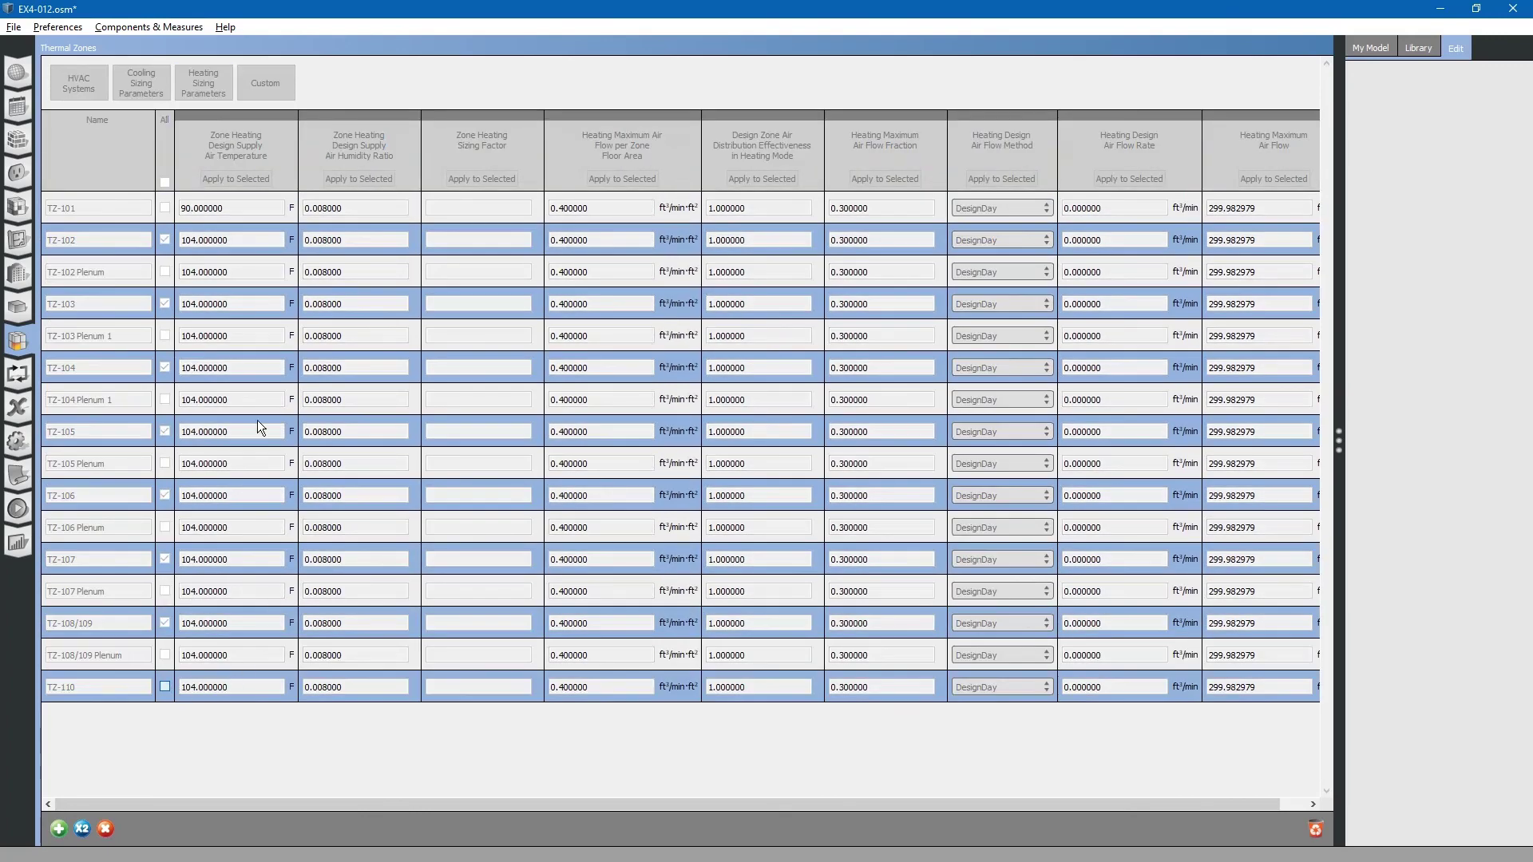
{"action": "left_click", "coordinate": [239, 209]}
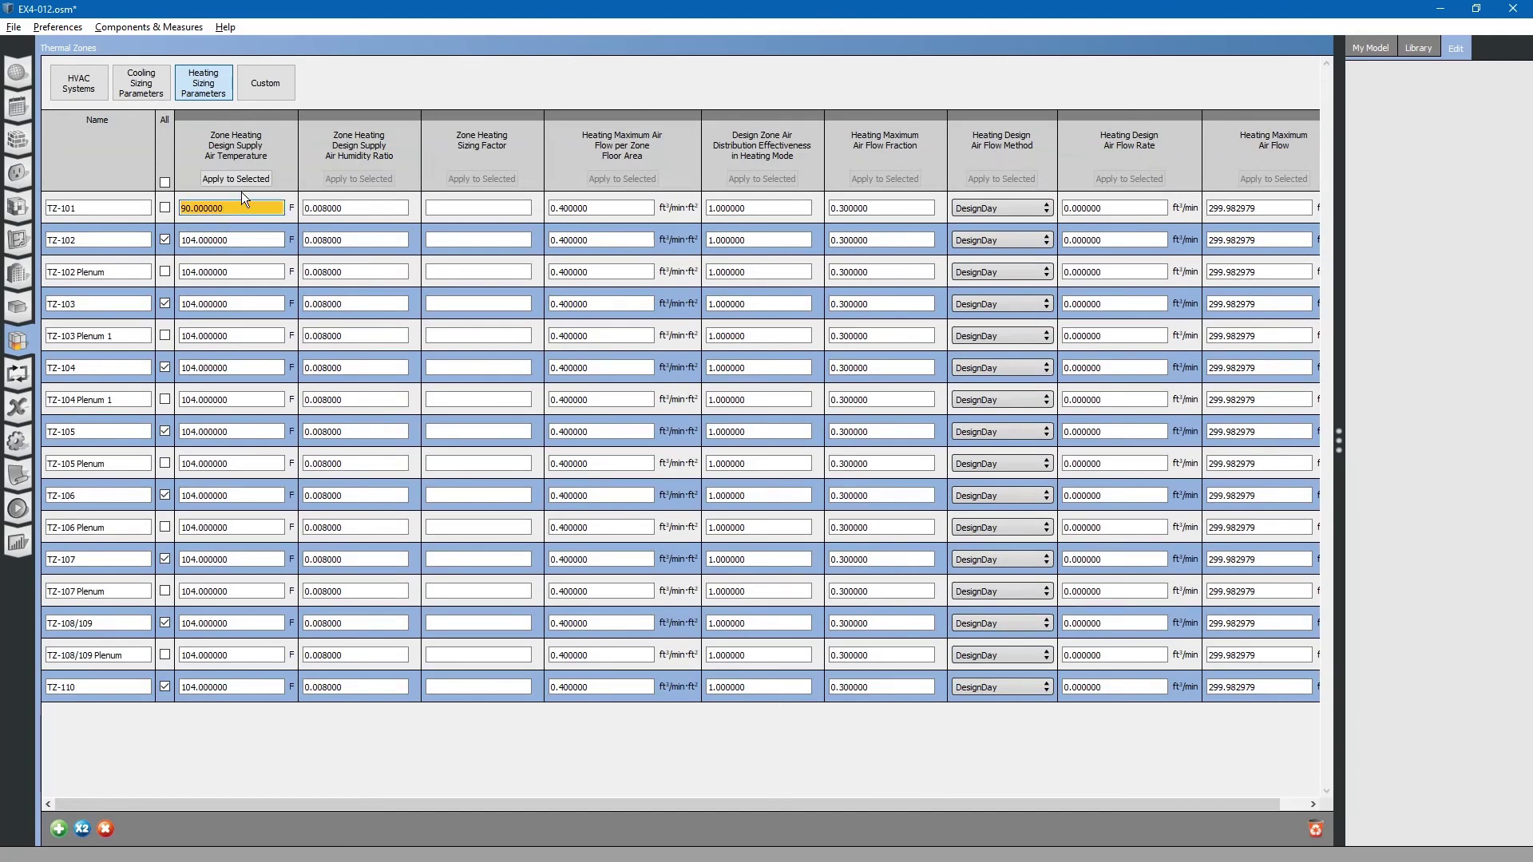
Apply 90 F to the marked zones, then set and apply 0.8 heating distribution effectiveness.
{"action": "left_click", "coordinate": [245, 181]}
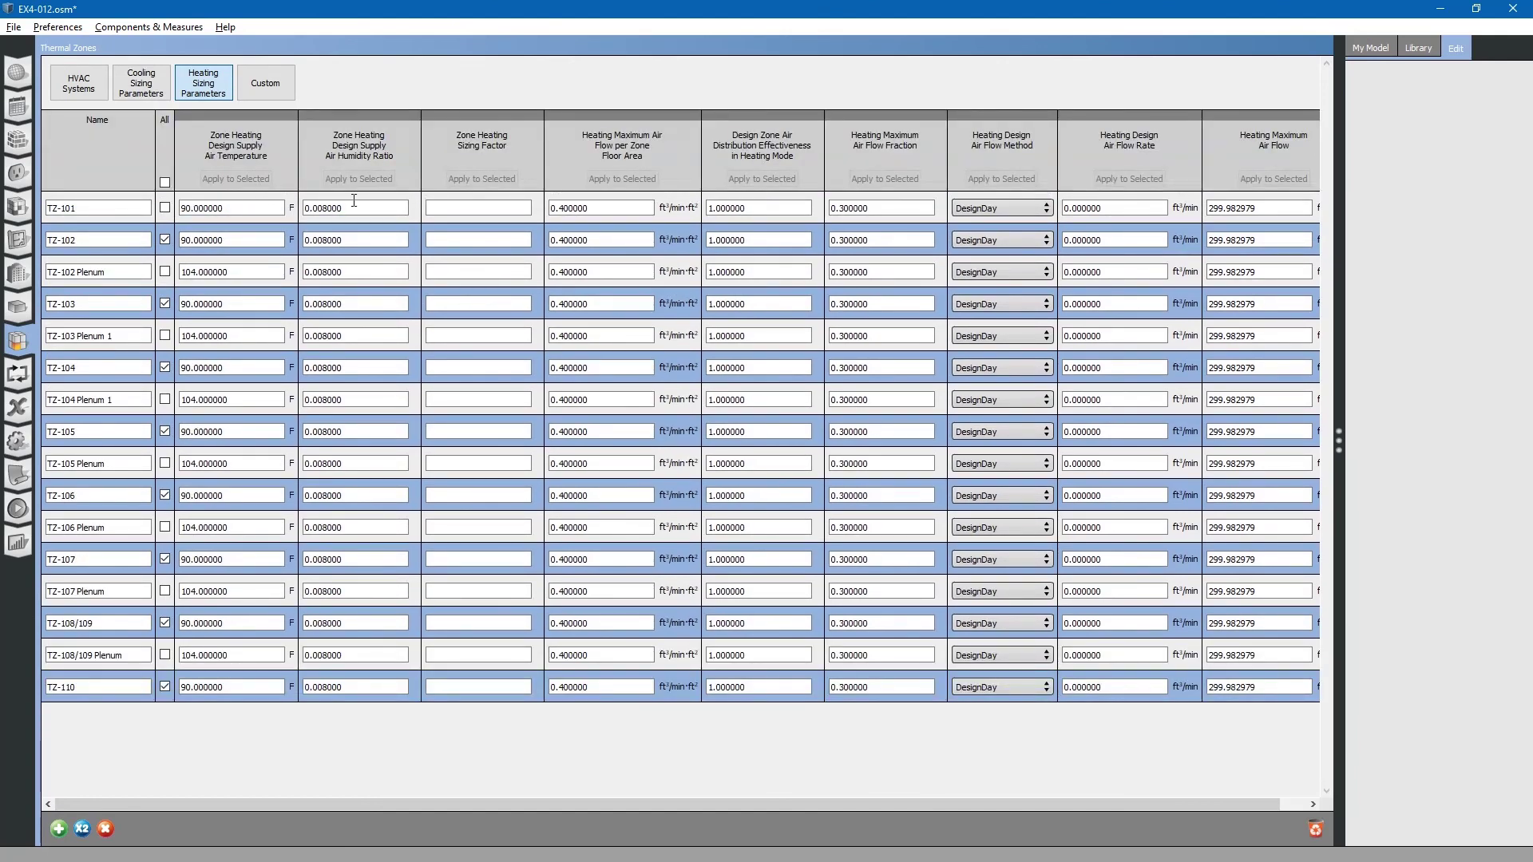
{"action": "left_click", "coordinate": [768, 209]}
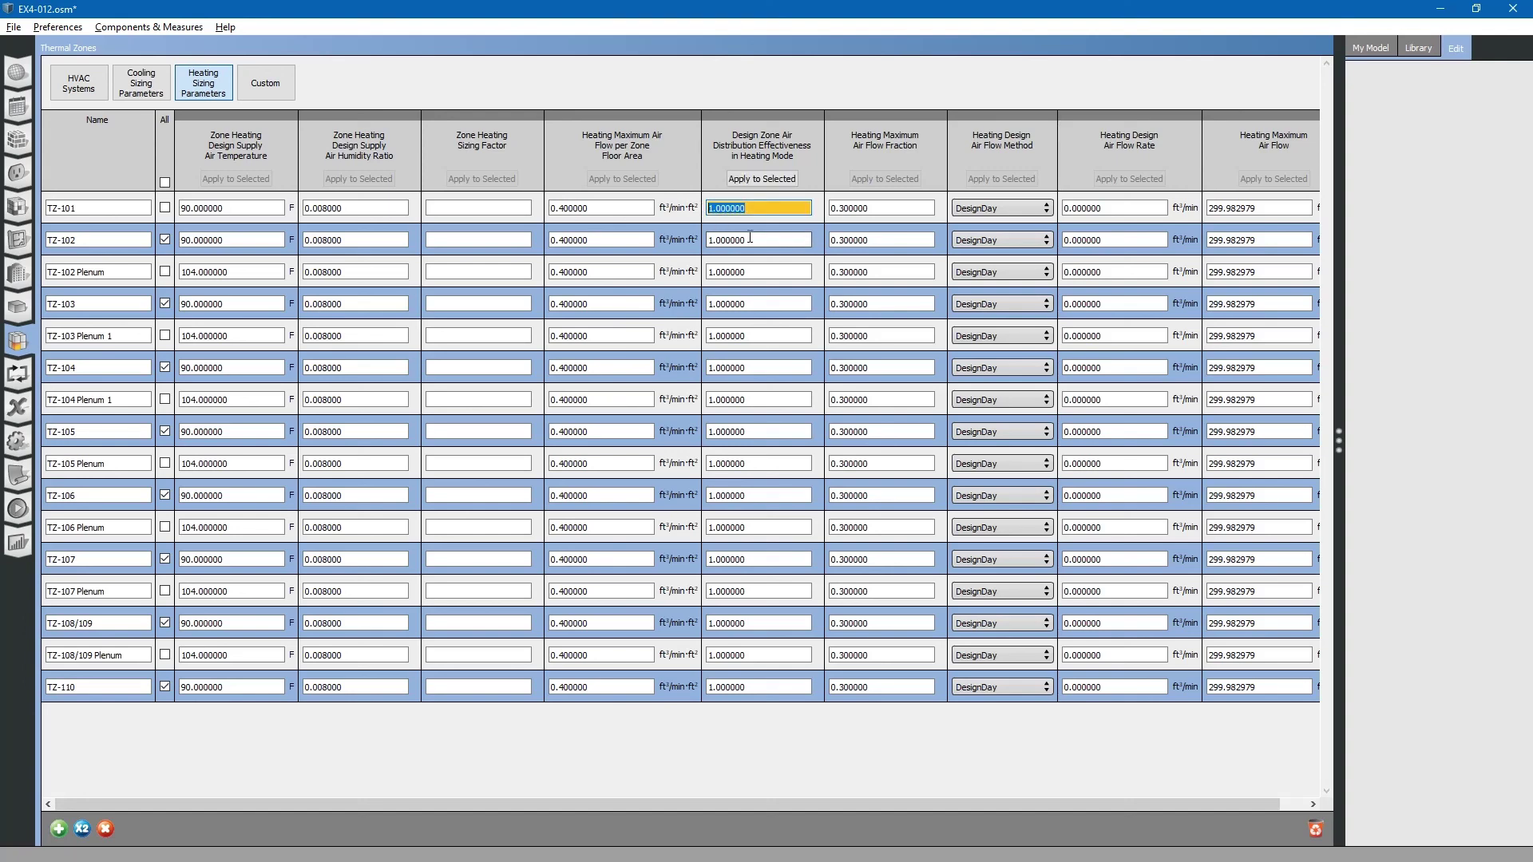
{"action": "type", "text": ".8"}
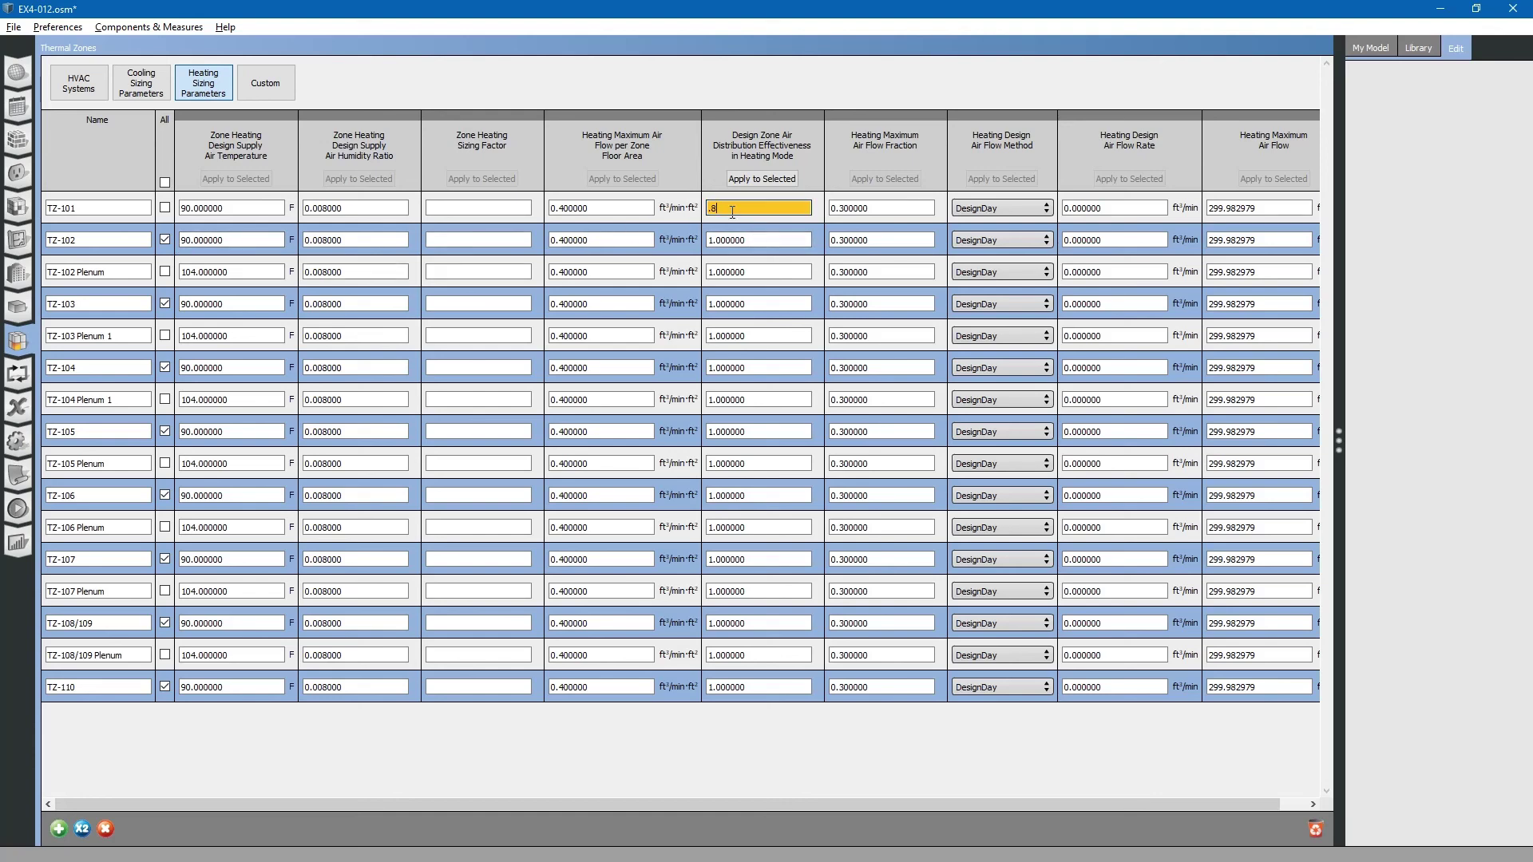
{"action": "left_click", "coordinate": [774, 178]}
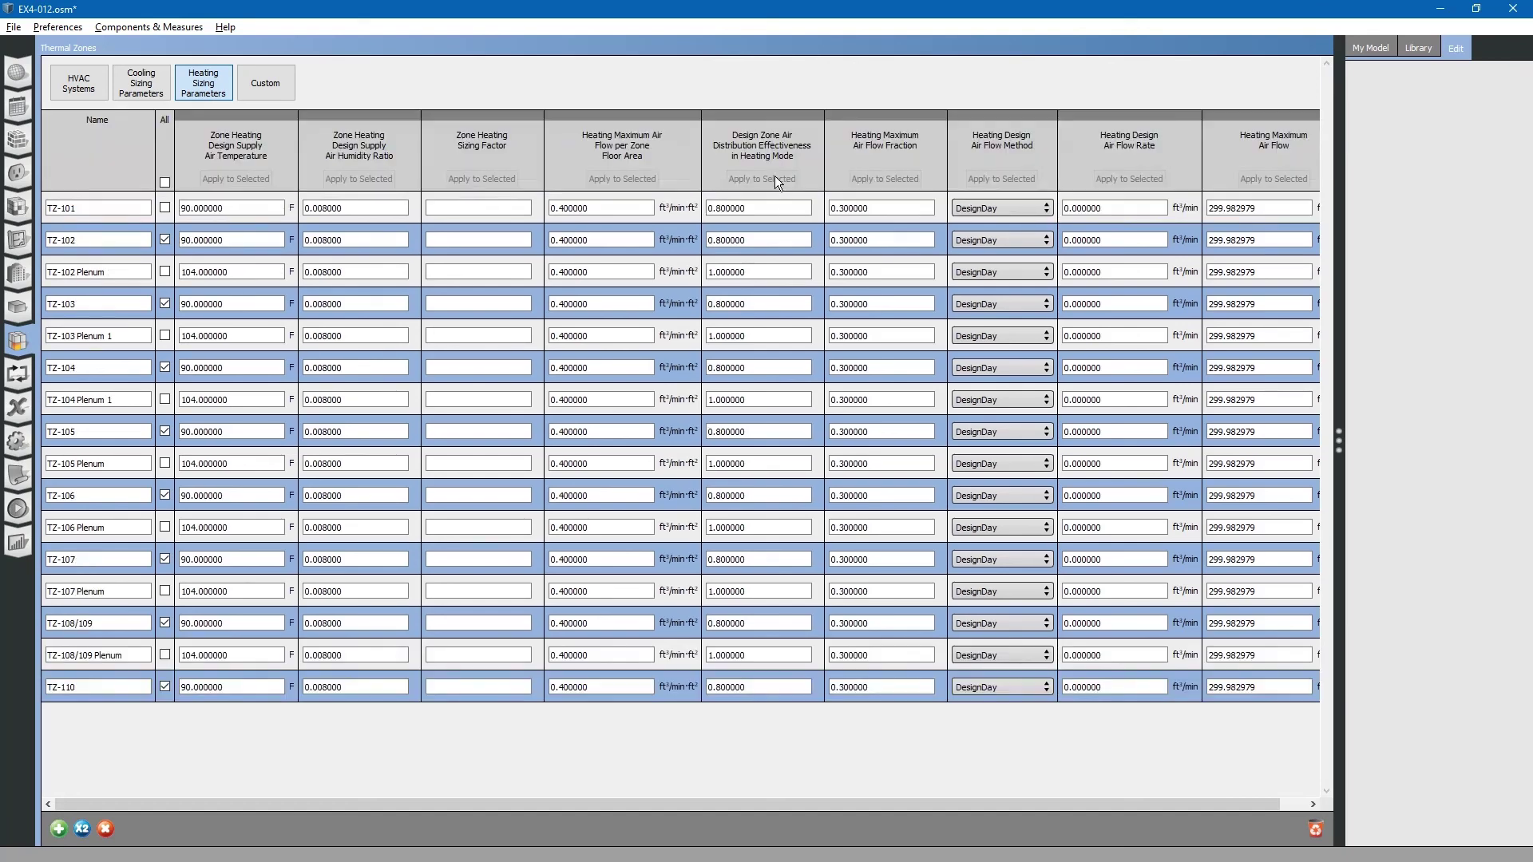